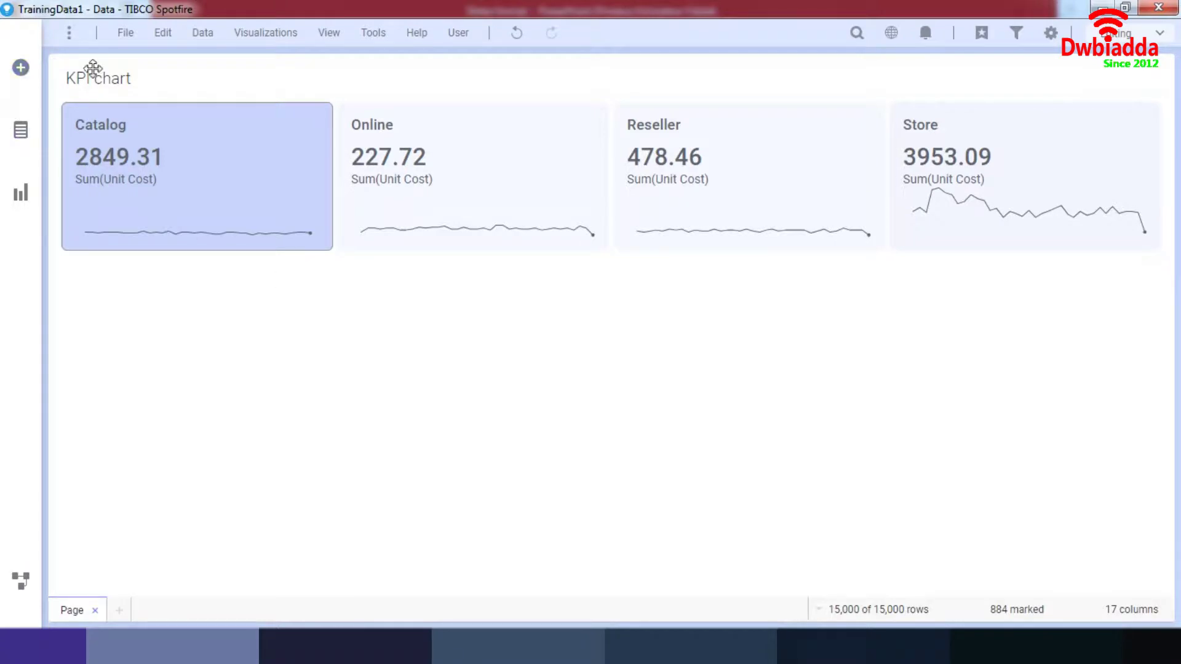
Step: Replace the existing chart with a new KPI chart of Sum(Unit Cost) tiled by Catalog, Online, Reseller and Store
{"action": "left_click", "coordinate": [1156, 80]}
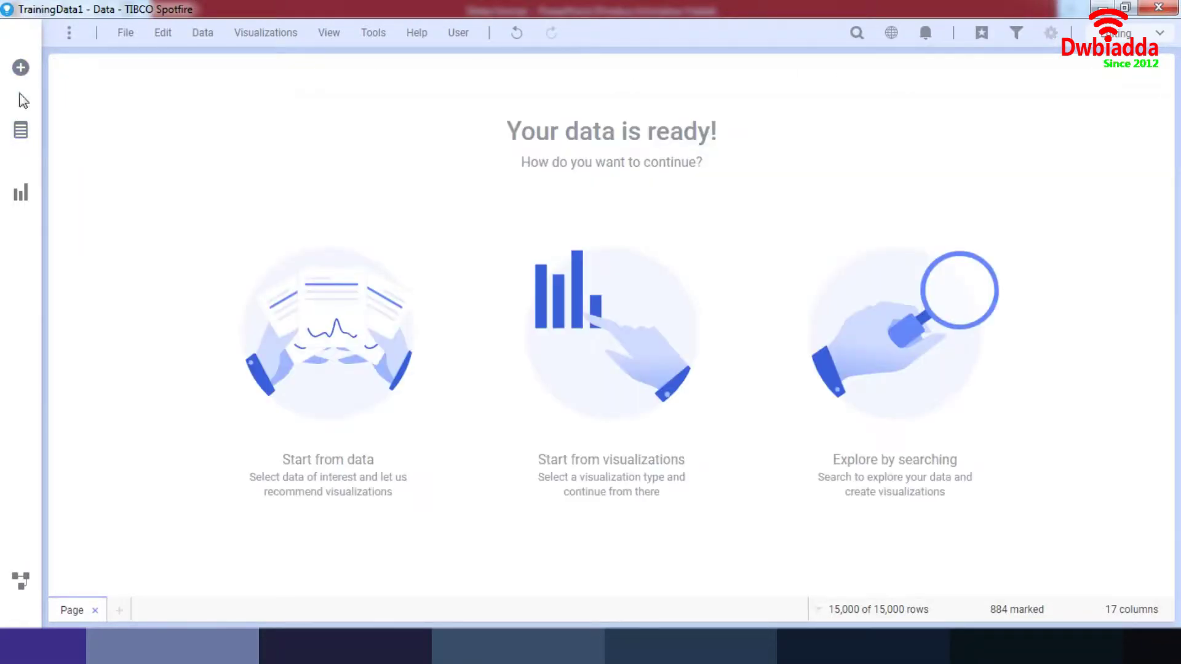
{"action": "left_click", "coordinate": [20, 68]}
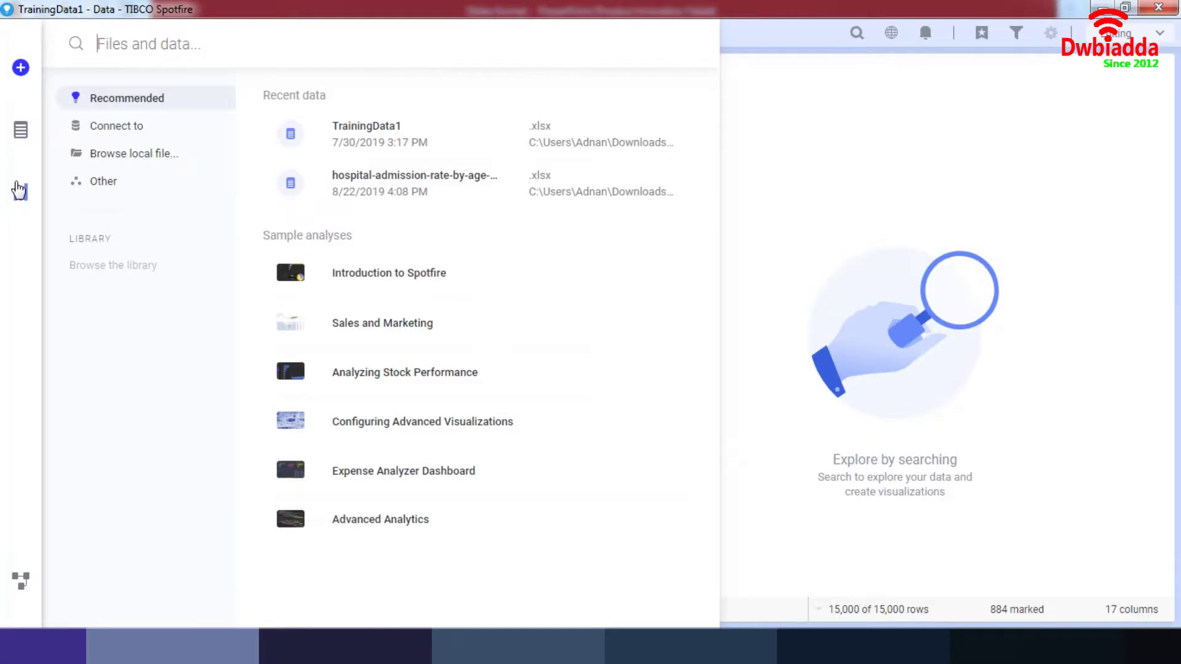
{"action": "left_click", "coordinate": [20, 192]}
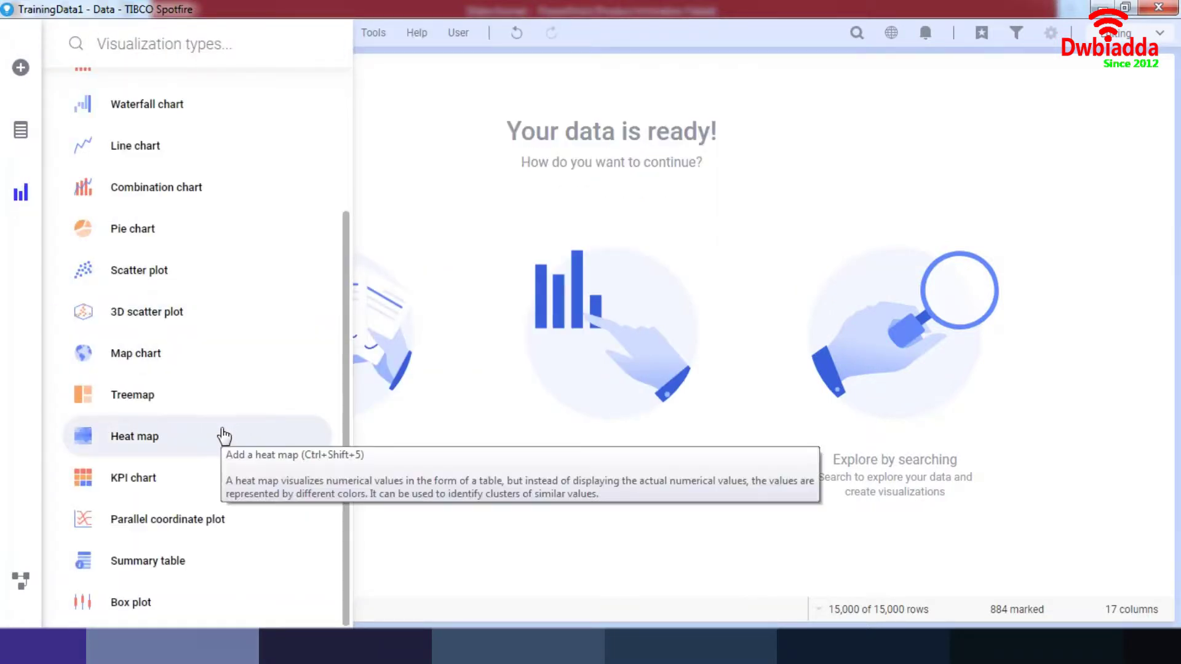
{"action": "left_click", "coordinate": [169, 489]}
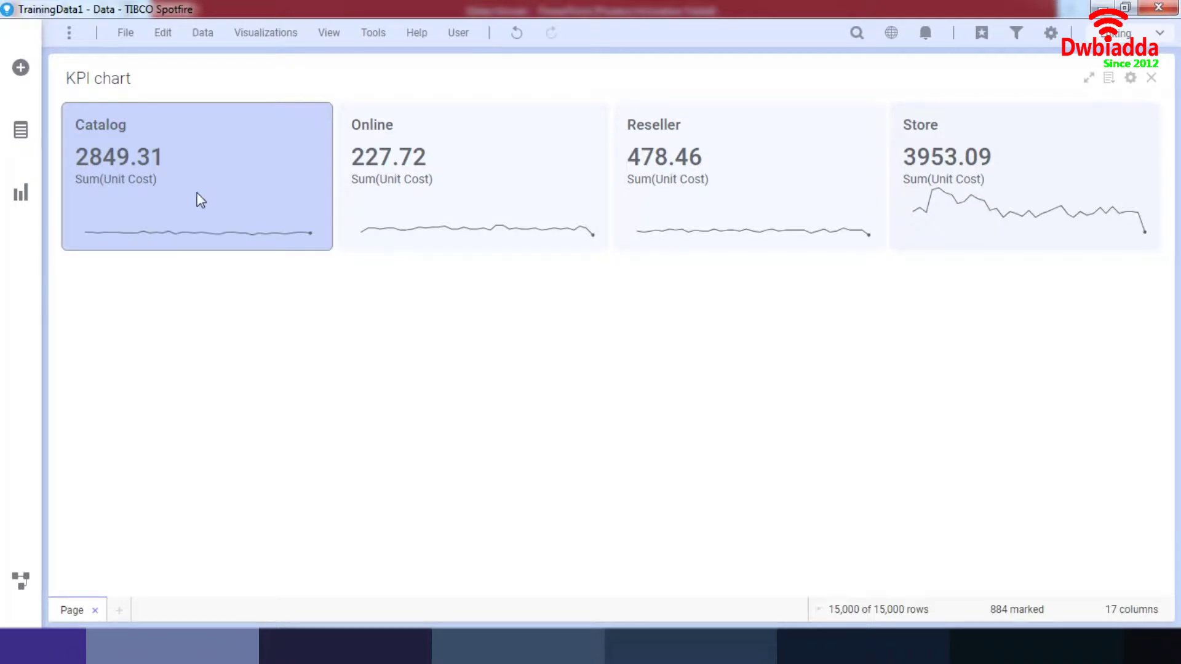
{"action": "mouse_move", "coordinate": [197, 194]}
{"action": "mouse_move", "coordinate": [292, 208]}
Step: Mark the Reseller tile and open KPI Settings for 'Unit Cost per Order Date and Channel' via Properties > KPIs
{"action": "right_click", "coordinate": [700, 155]}
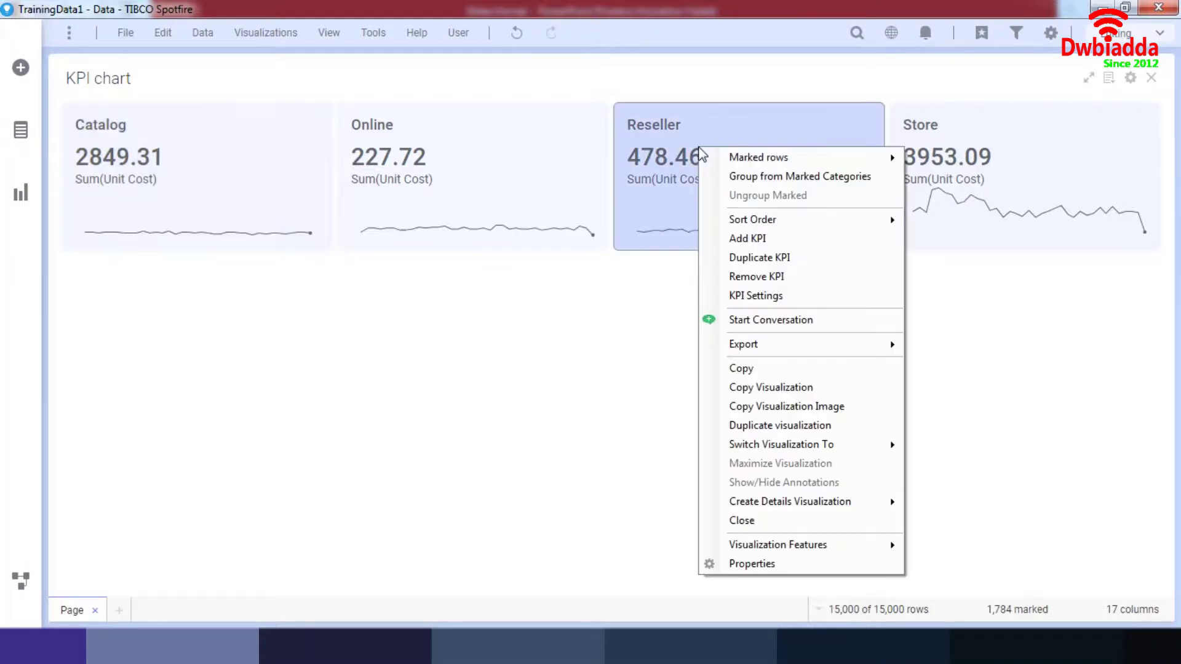
{"action": "left_click", "coordinate": [751, 564]}
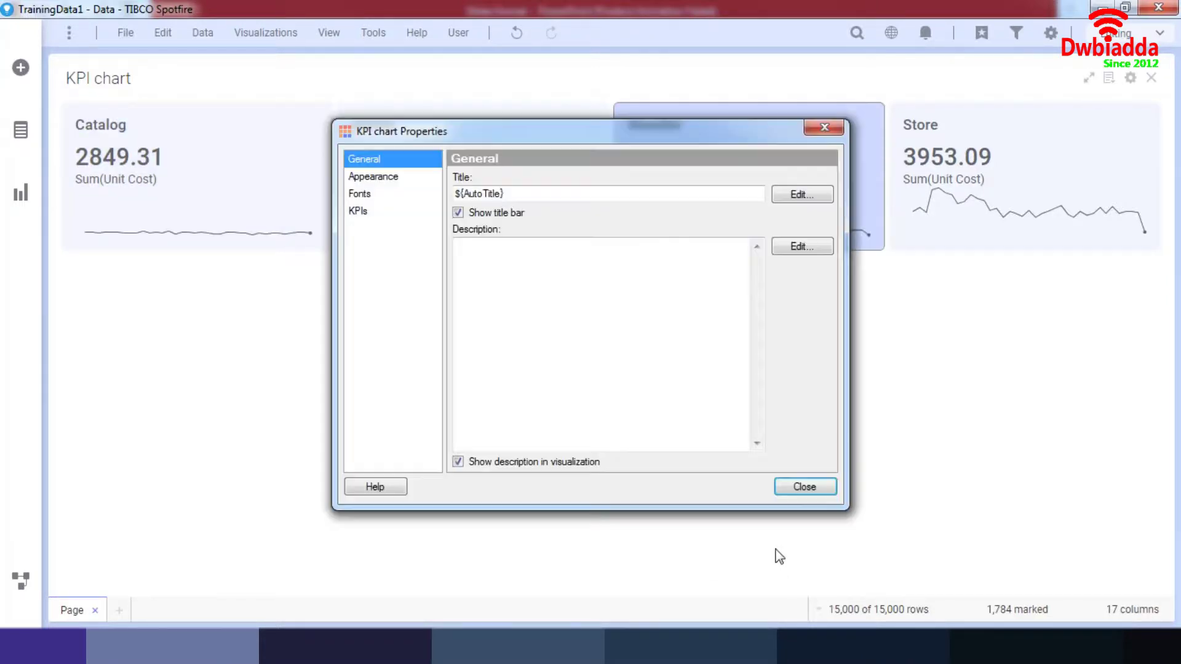
{"action": "left_click", "coordinate": [841, 127]}
{"action": "left_click", "coordinate": [1051, 33]}
{"action": "left_click", "coordinate": [825, 127]}
{"action": "right_click", "coordinate": [766, 142]}
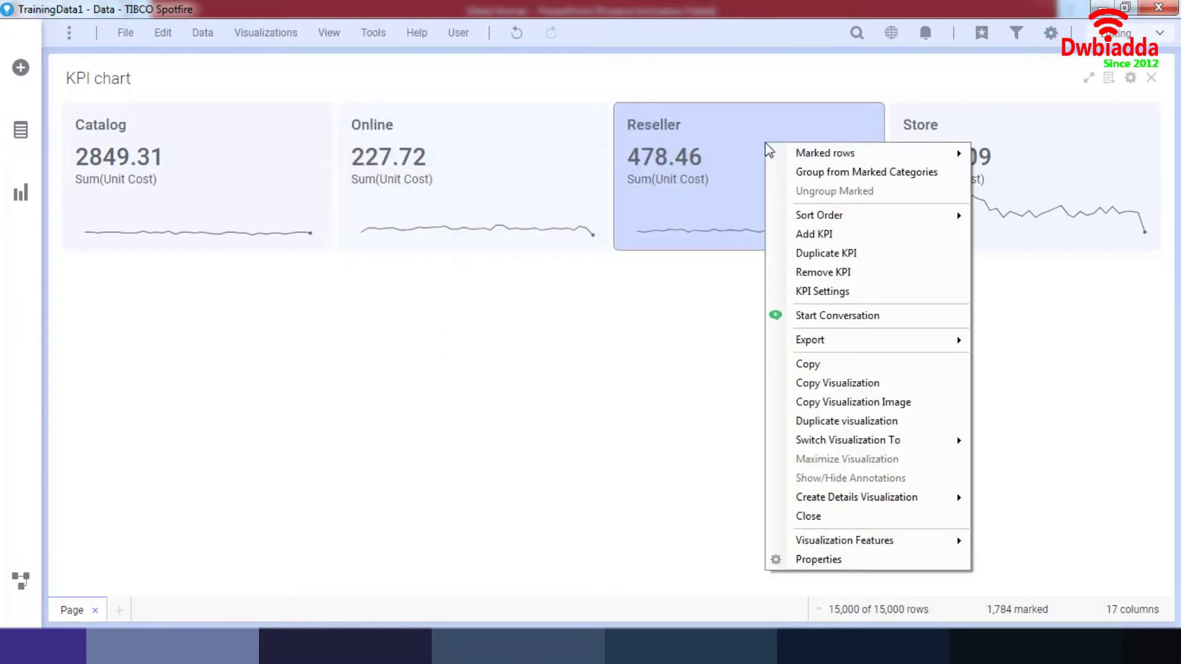
{"action": "left_click", "coordinate": [832, 564]}
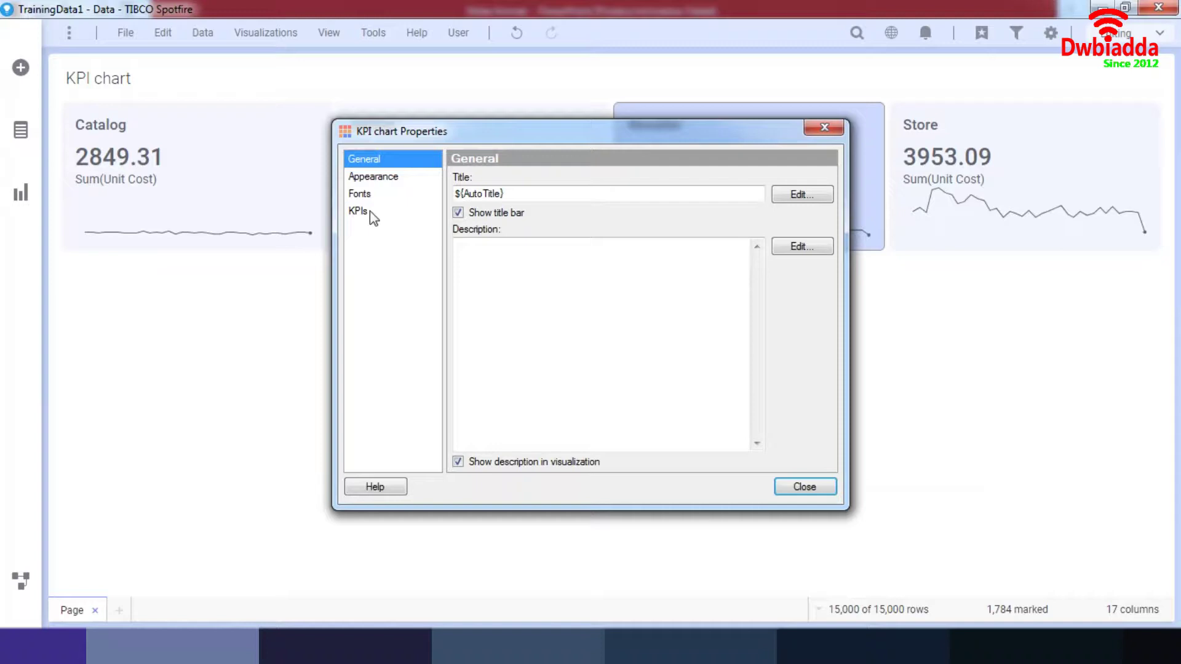
{"action": "left_click", "coordinate": [371, 213]}
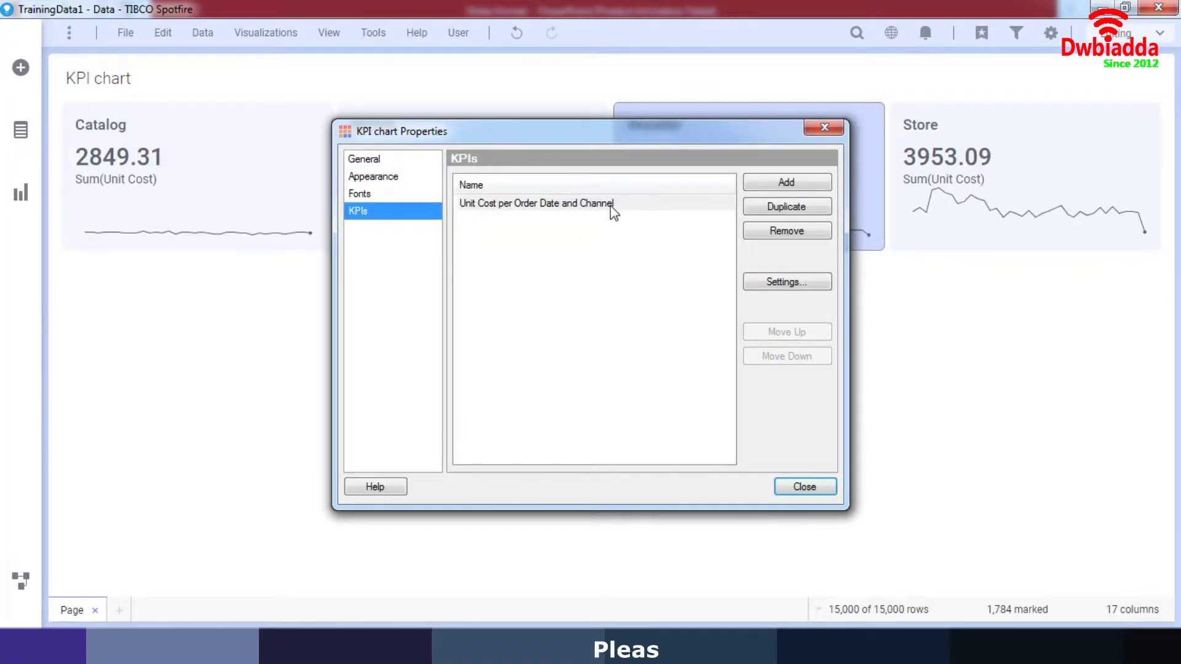
{"action": "left_click", "coordinate": [775, 283]}
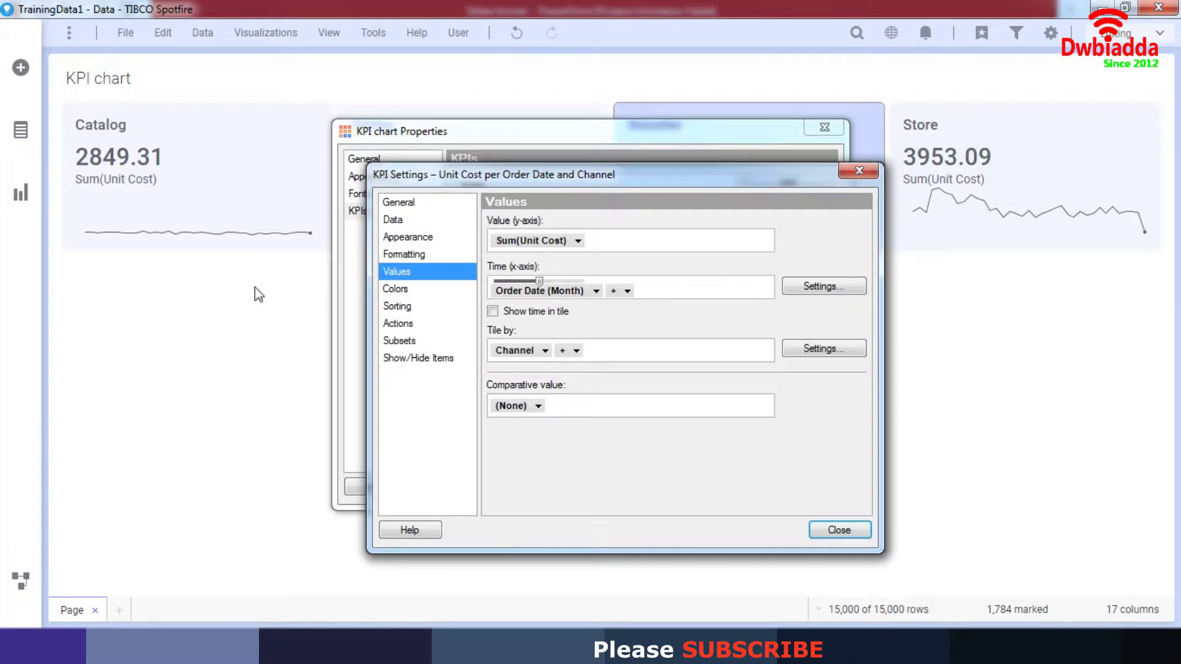
Step: From the data column list, tile the KPI by binned Profit and Price, replacing Channel
{"action": "left_click", "coordinate": [28, 137]}
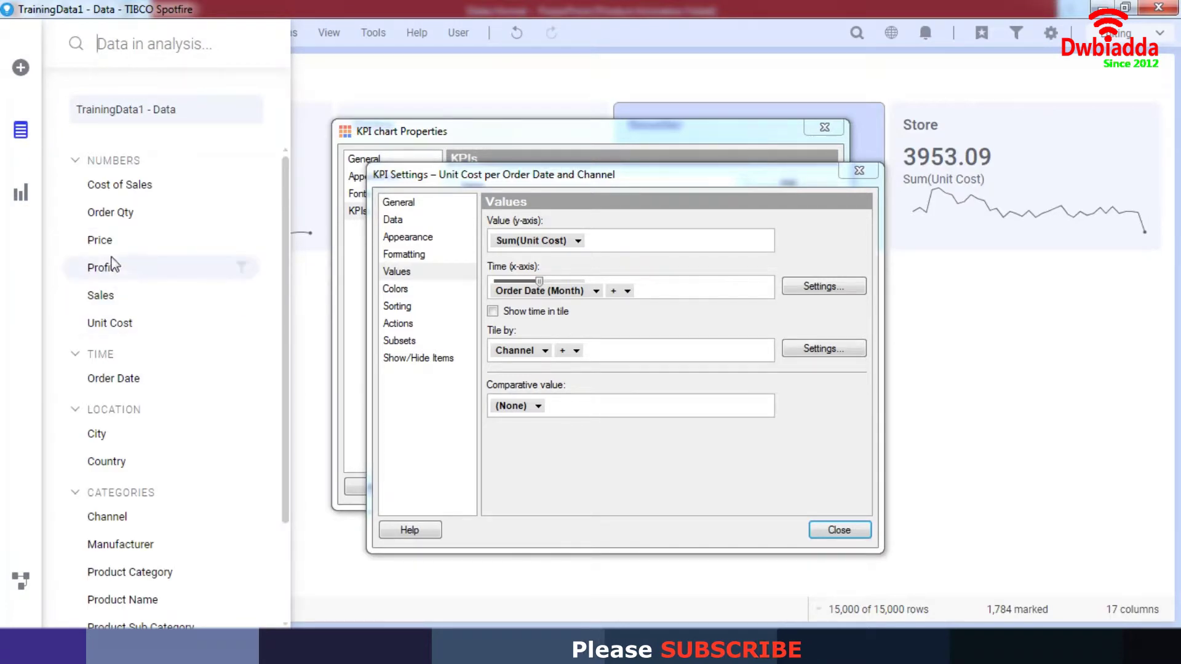
{"action": "left_click_drag", "start_coordinate": [504, 345], "coordinate": [505, 344]}
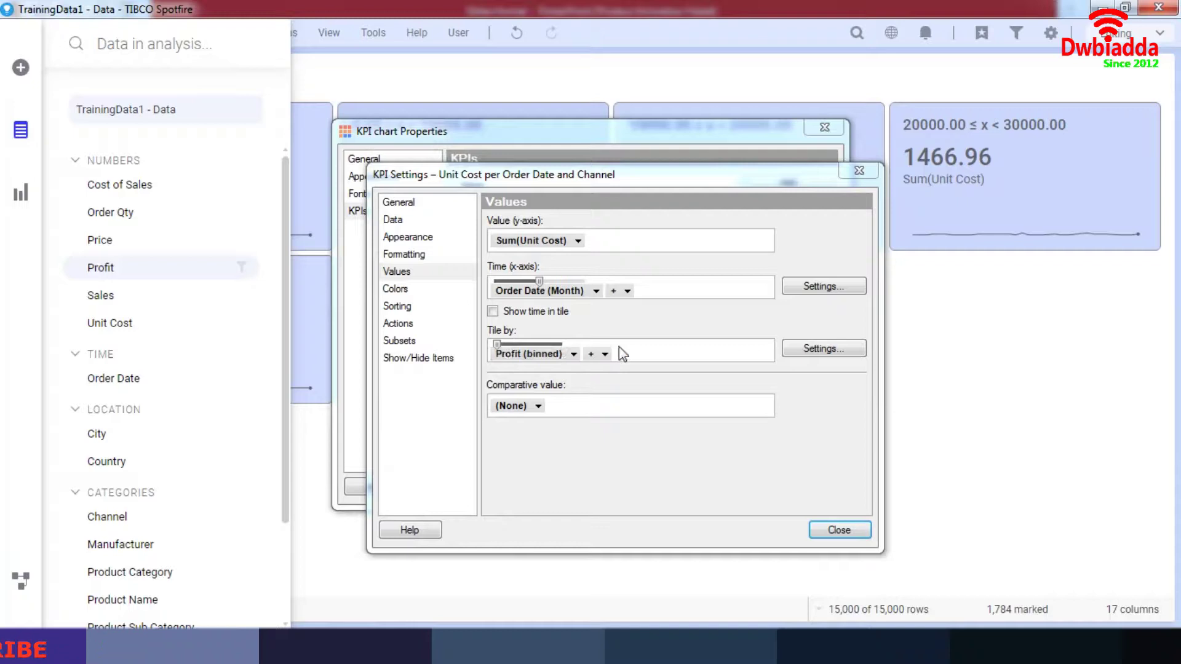
{"action": "left_click_drag", "start_coordinate": [142, 240], "coordinate": [597, 359]}
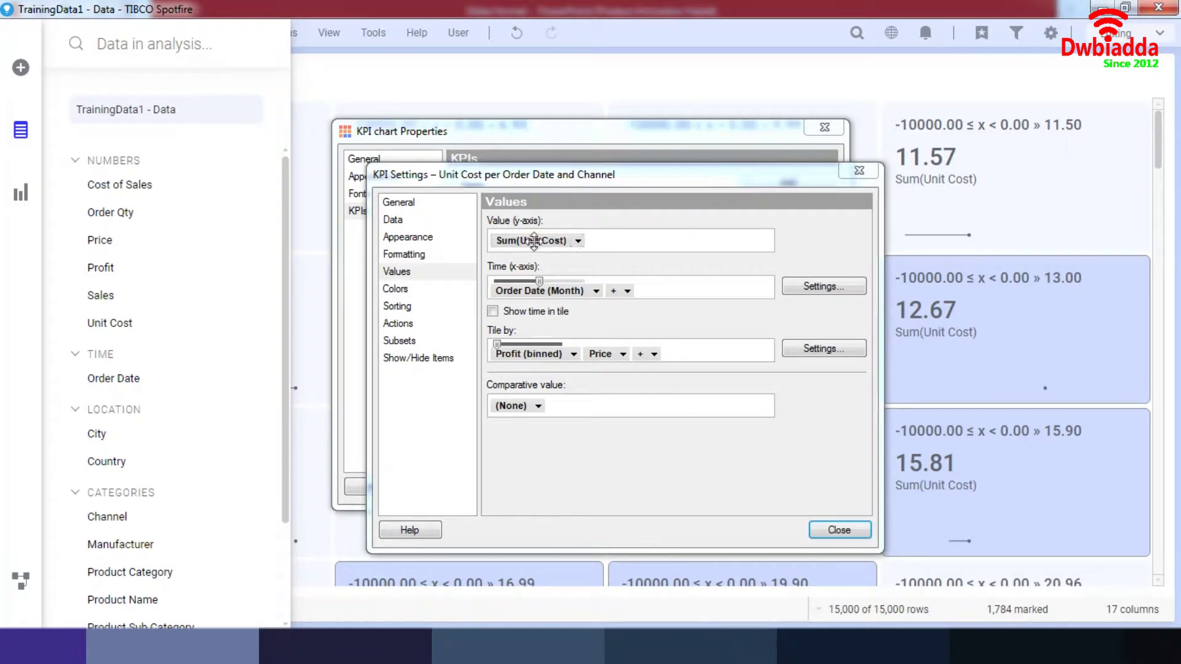
Step: Color the tiles light red at Min to red at Max, then close KPI Settings and Properties
{"action": "left_click", "coordinate": [418, 292]}
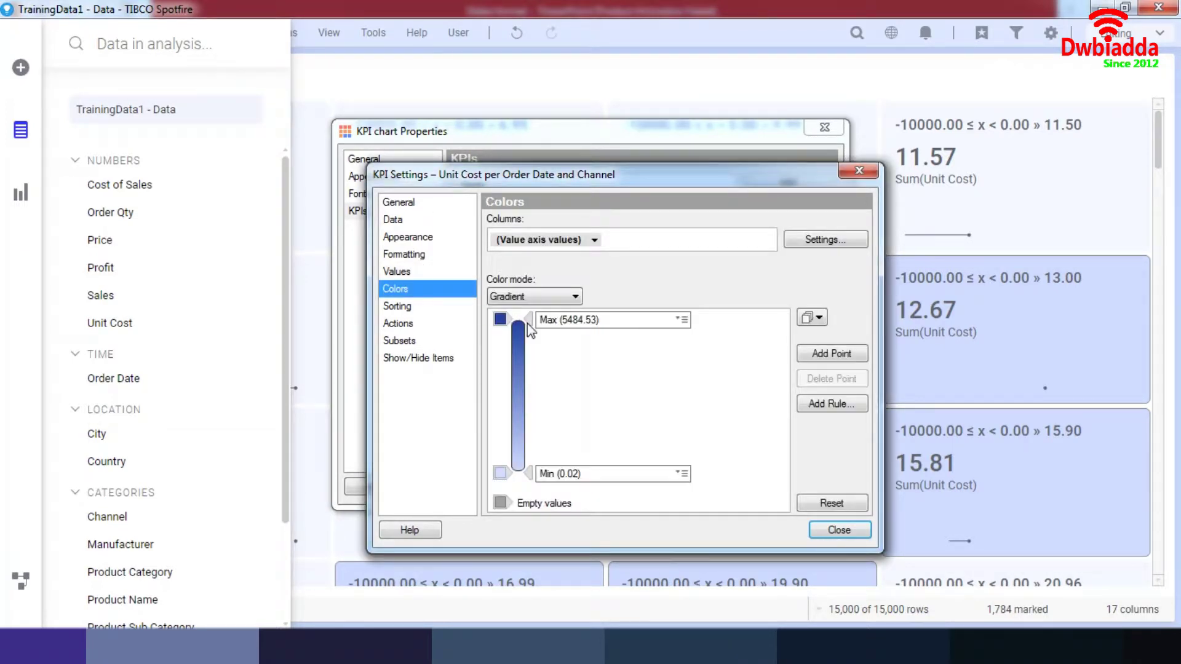
{"action": "left_click", "coordinate": [504, 321]}
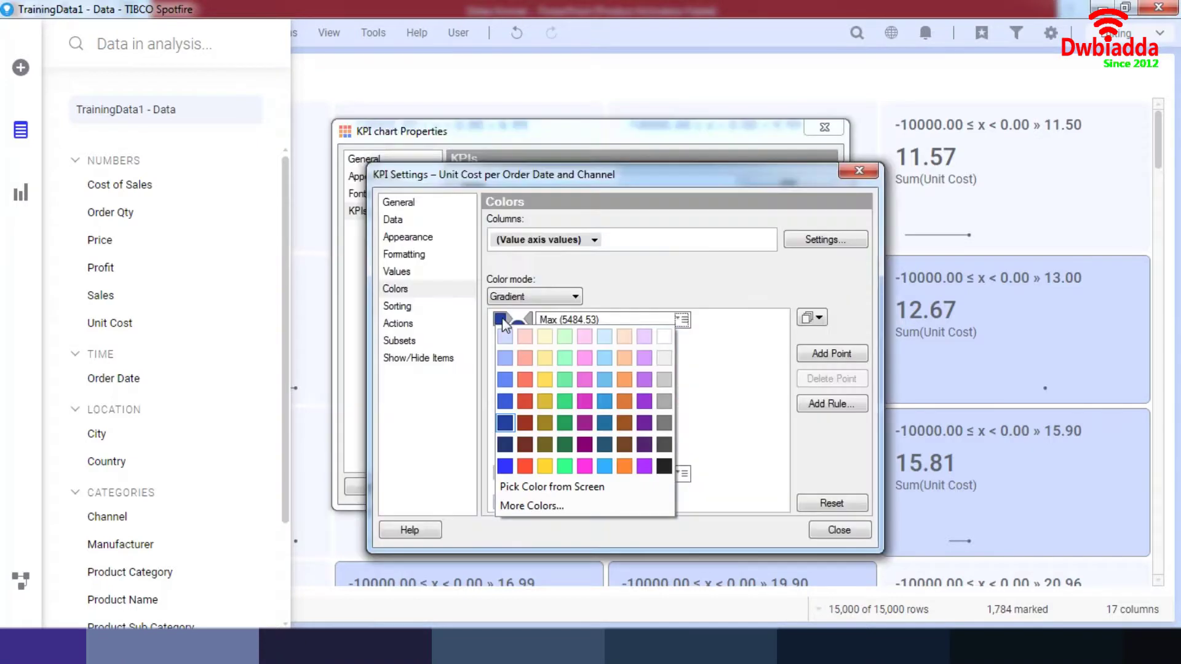
{"action": "left_click", "coordinate": [524, 467]}
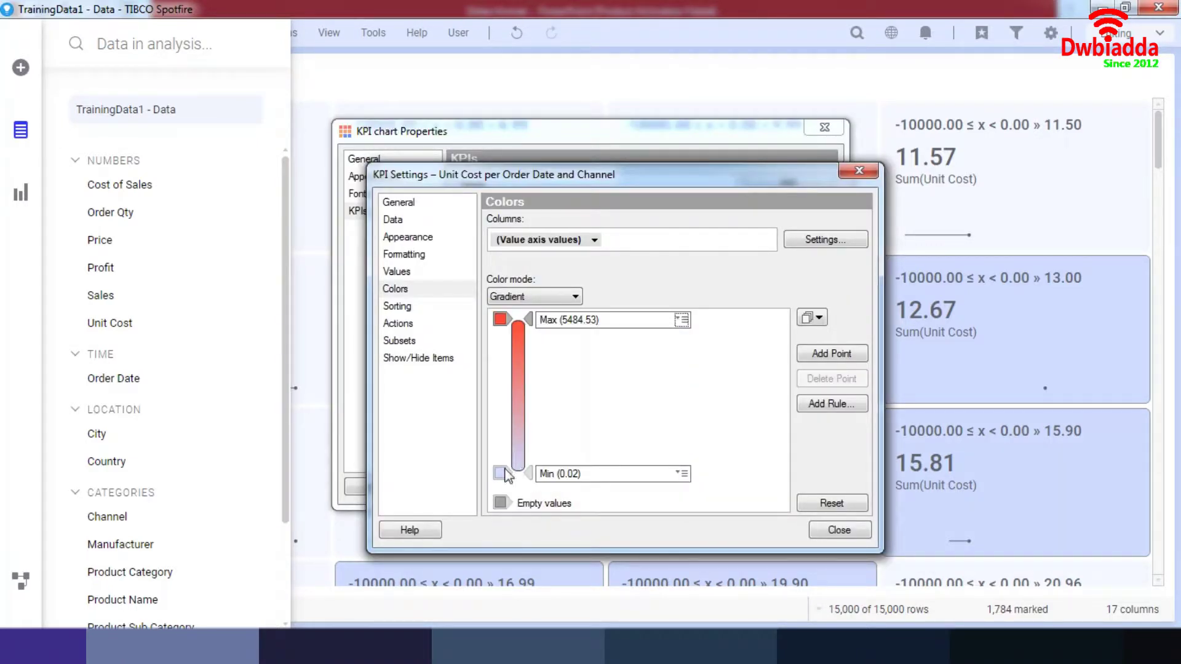
{"action": "left_click", "coordinate": [500, 472]}
{"action": "left_click", "coordinate": [501, 471]}
{"action": "left_click", "coordinate": [500, 472]}
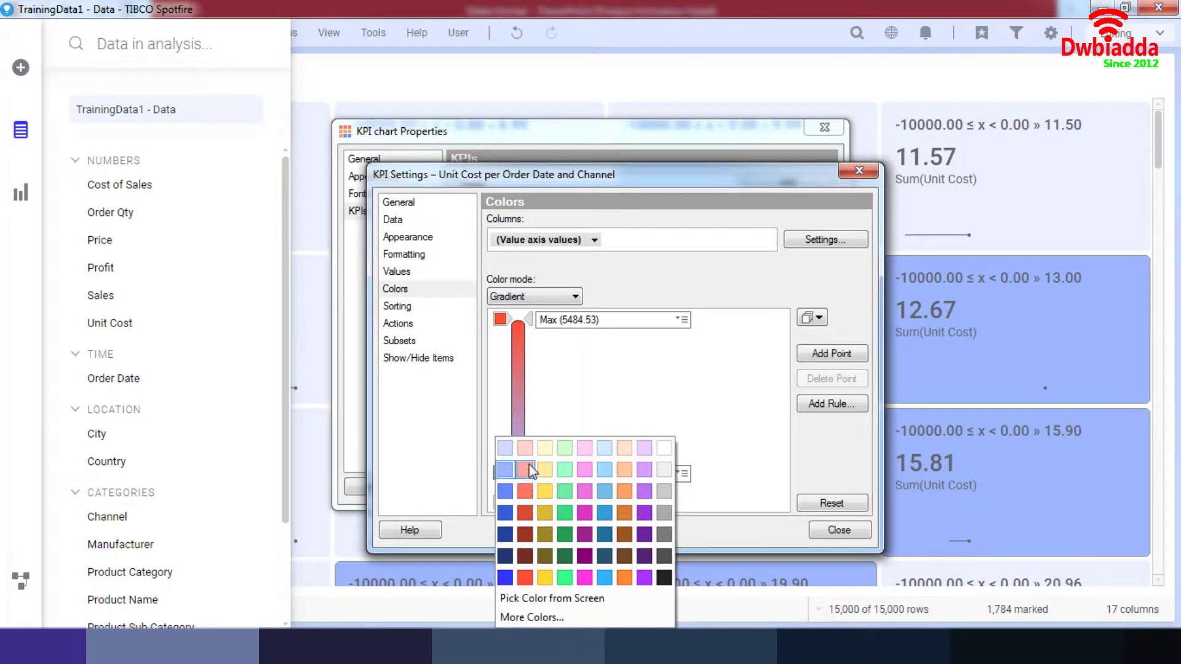
{"action": "left_click", "coordinate": [525, 470]}
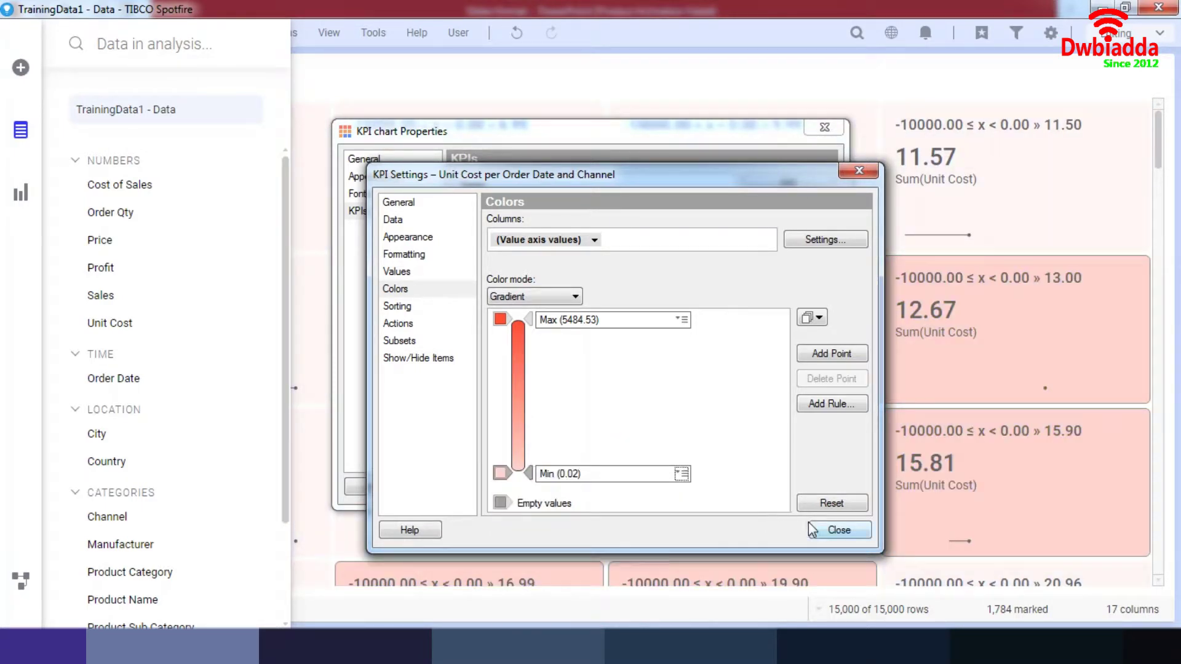
{"action": "left_click", "coordinate": [828, 531]}
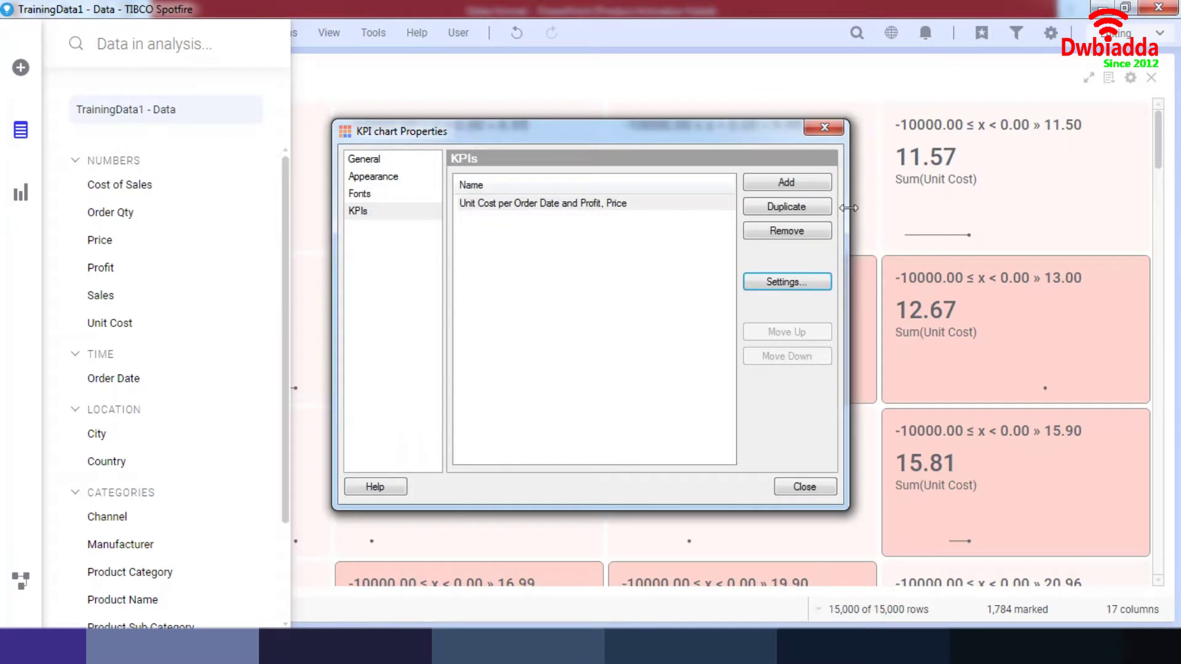
{"action": "left_click", "coordinate": [823, 129]}
Step: Hide the data column list and scroll through the Profit and Price tiles
{"action": "left_click", "coordinate": [337, 85]}
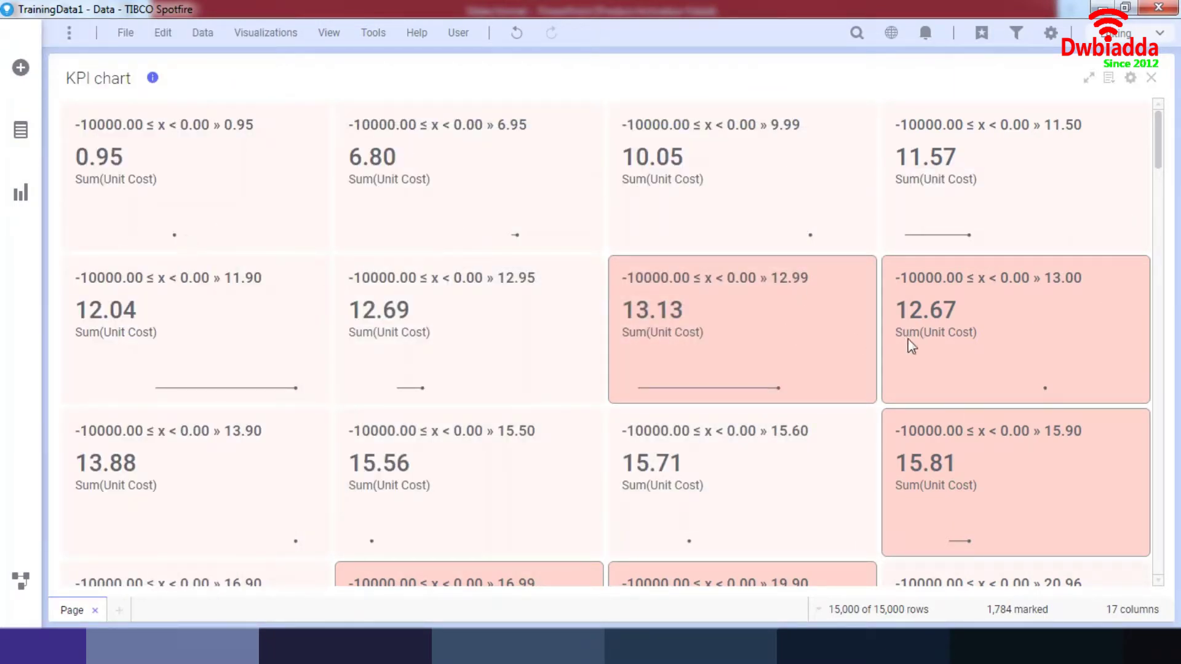
{"action": "scroll", "coordinate": [910, 343], "scroll_direction": "down", "scroll_amount": 1}
{"action": "scroll", "coordinate": [909, 338], "scroll_direction": "down", "scroll_amount": 7}
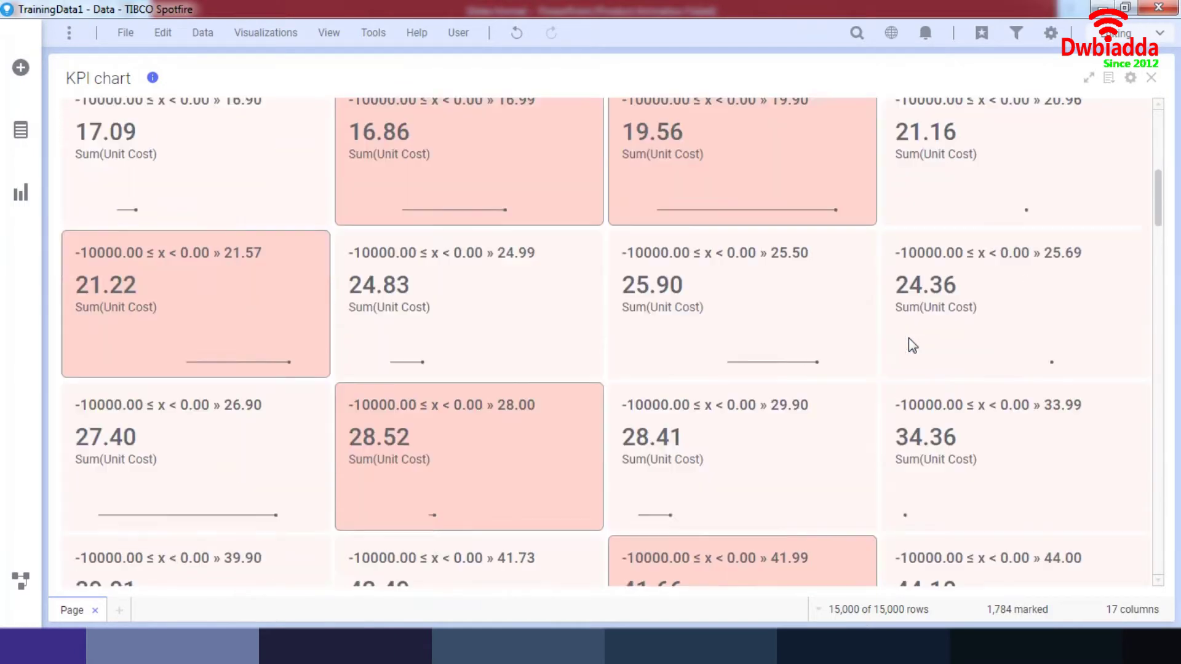
{"action": "scroll", "coordinate": [910, 338], "scroll_direction": "down", "scroll_amount": 12}
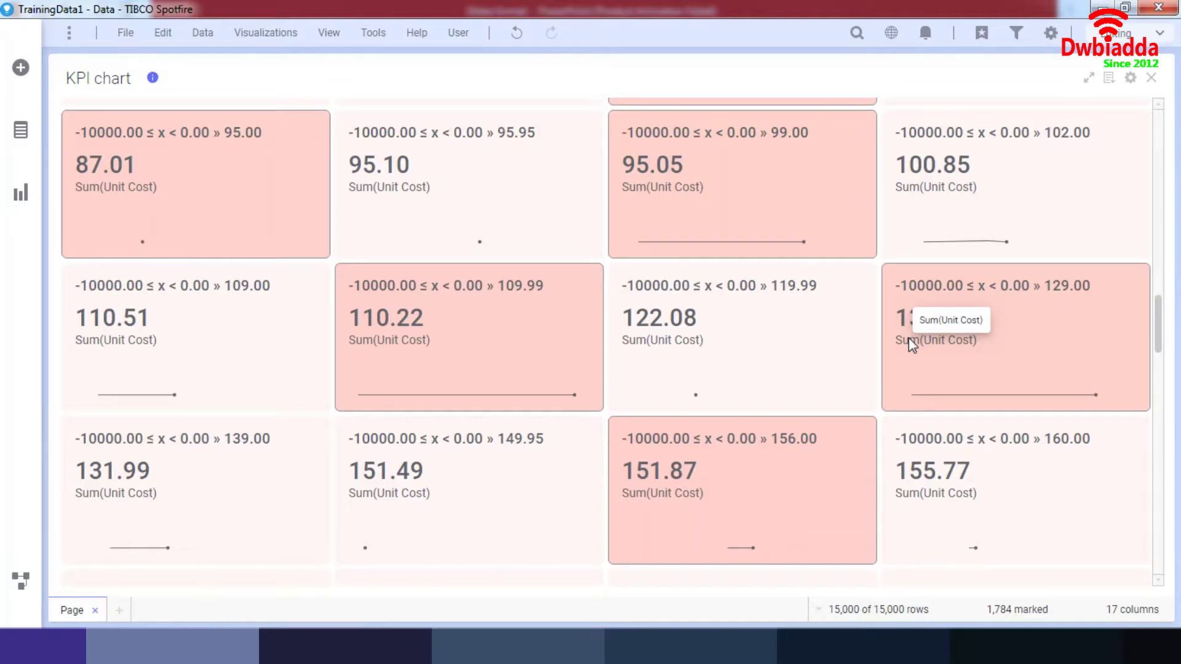
{"action": "scroll", "coordinate": [909, 338], "scroll_direction": "down", "scroll_amount": 5}
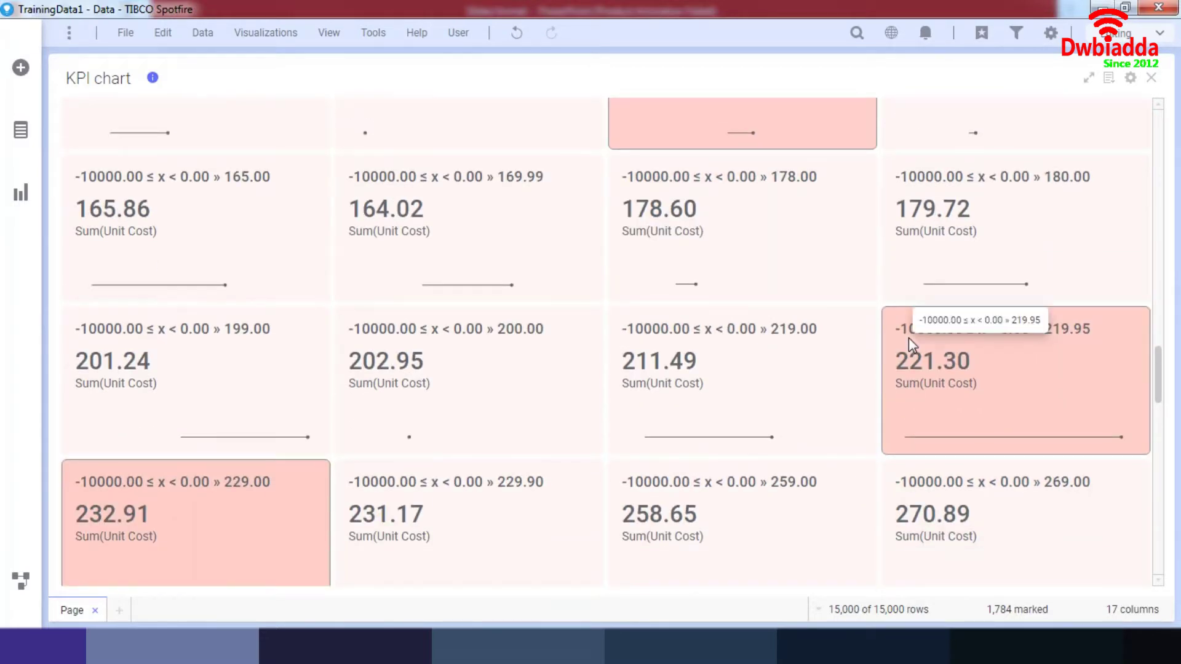
{"action": "scroll", "coordinate": [909, 338], "scroll_direction": "down", "scroll_amount": 2}
{"action": "scroll", "coordinate": [909, 338], "scroll_direction": "down", "scroll_amount": 2}
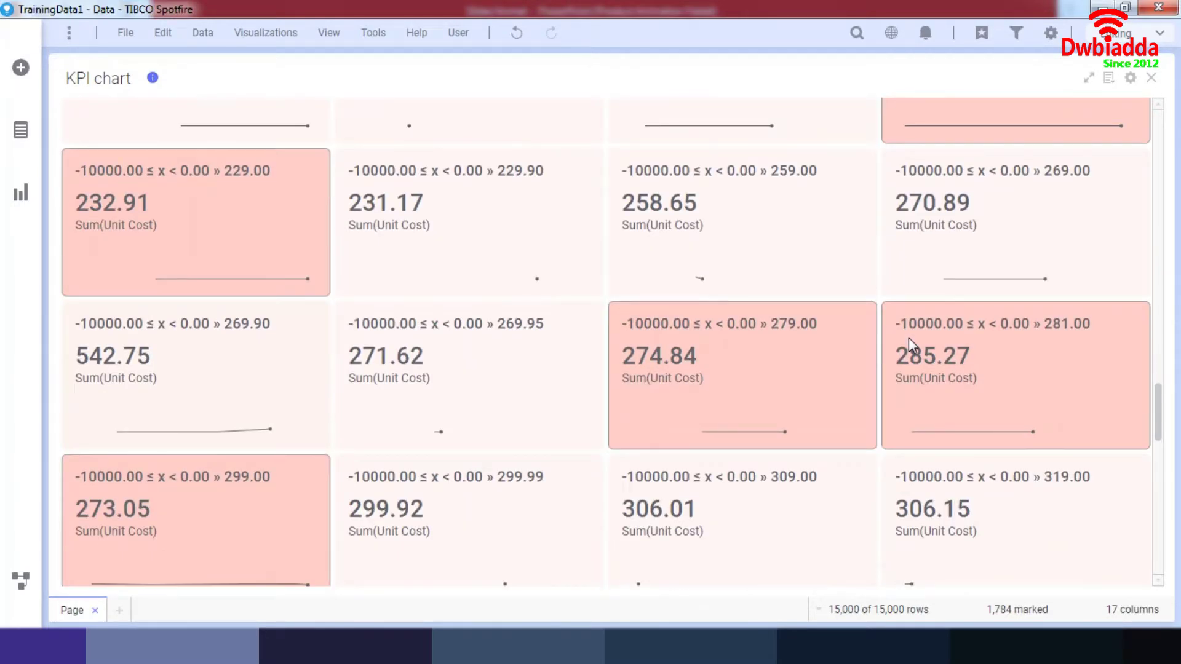
{"action": "scroll", "coordinate": [909, 337], "scroll_direction": "up", "scroll_amount": 1}
{"action": "scroll", "coordinate": [909, 338], "scroll_direction": "up", "scroll_amount": 10}
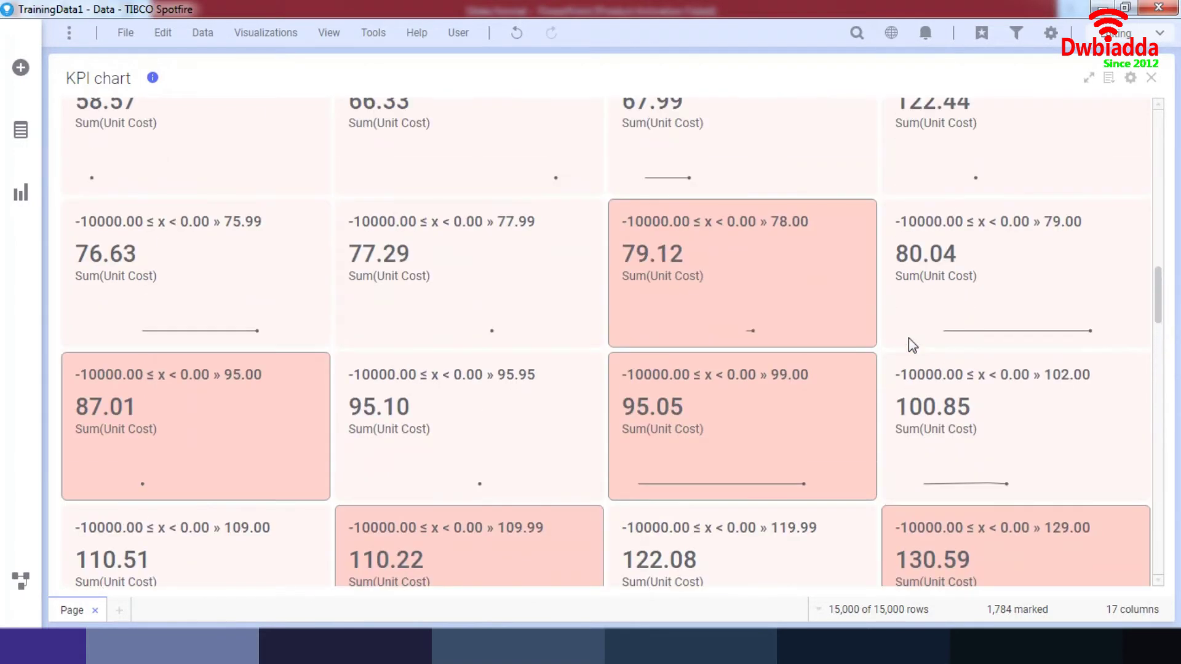
{"action": "scroll", "coordinate": [909, 337], "scroll_direction": "up", "scroll_amount": 5}
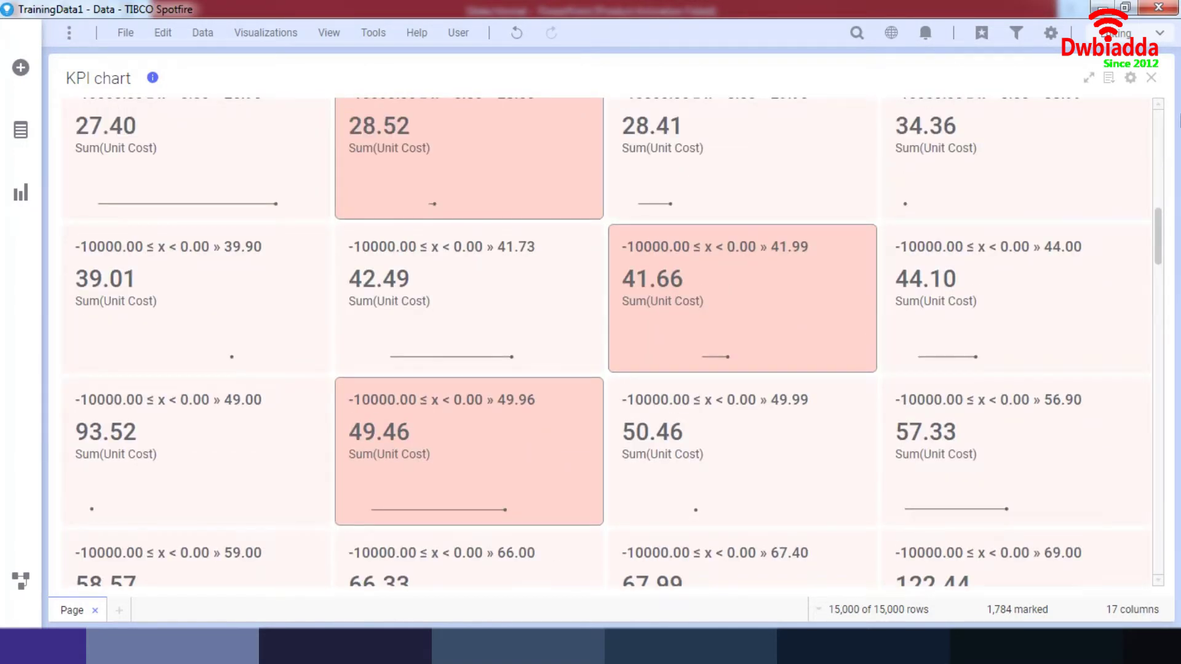
{"action": "left_click_drag", "start_coordinate": [1153, 245], "coordinate": [1160, 132]}
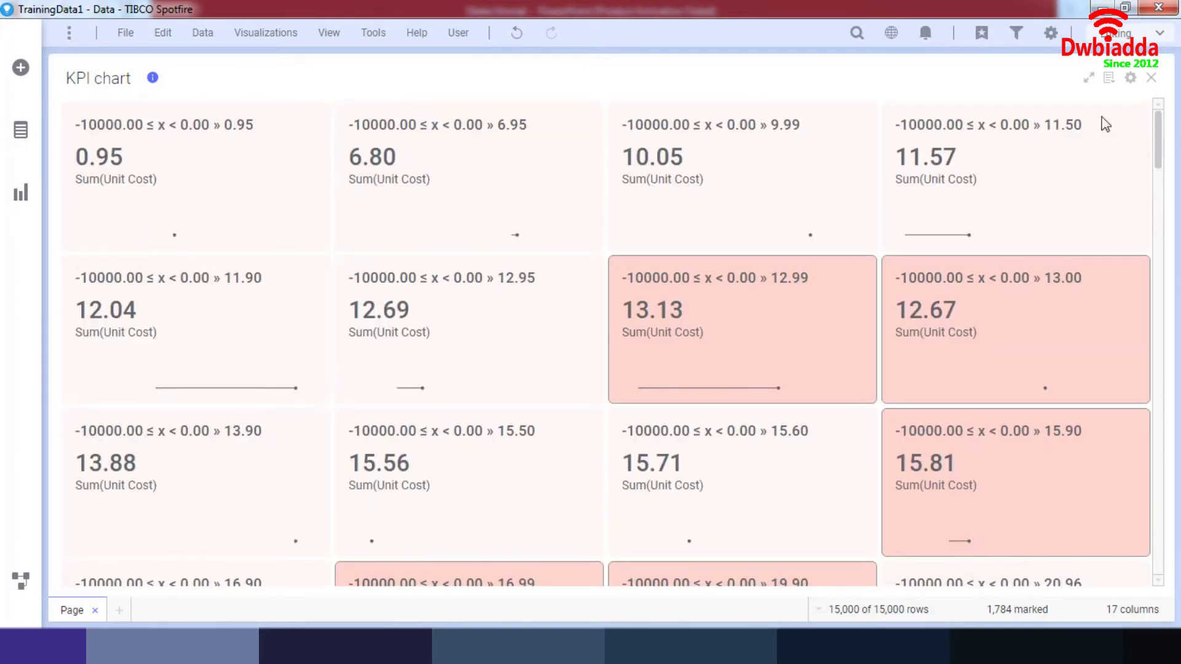
Step: Mark only the 0.95 tile and create a KPI chart details visualization from it
{"action": "left_click", "coordinate": [163, 190]}
{"action": "right_click", "coordinate": [162, 189]}
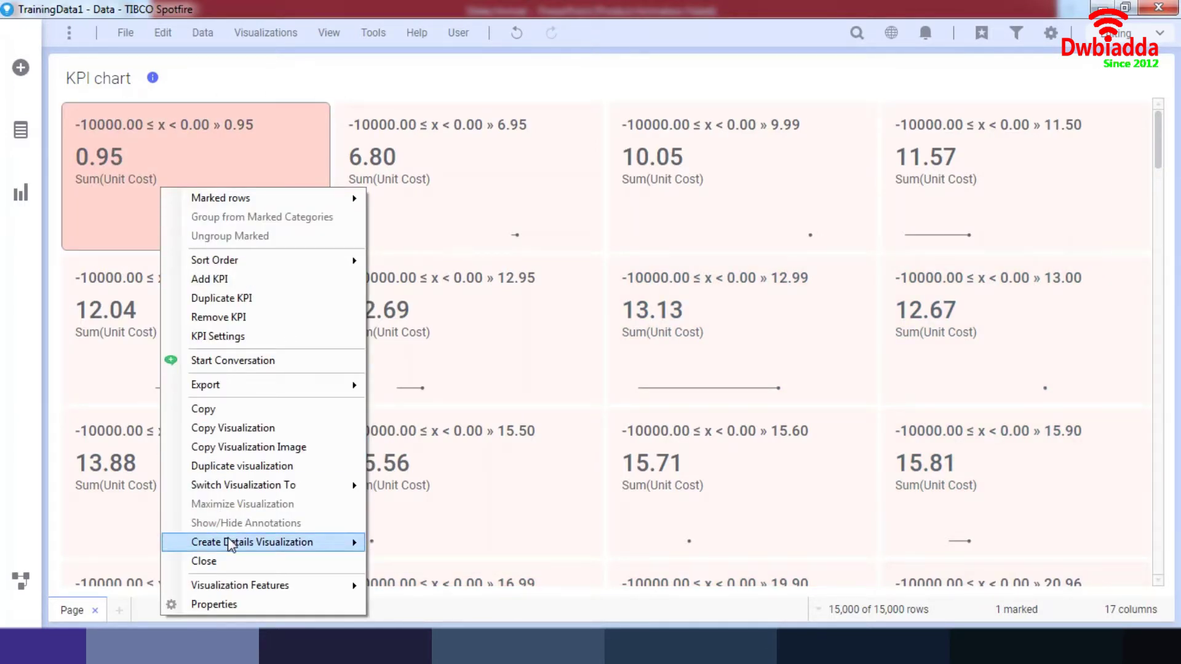
{"action": "mouse_move", "coordinate": [235, 544]}
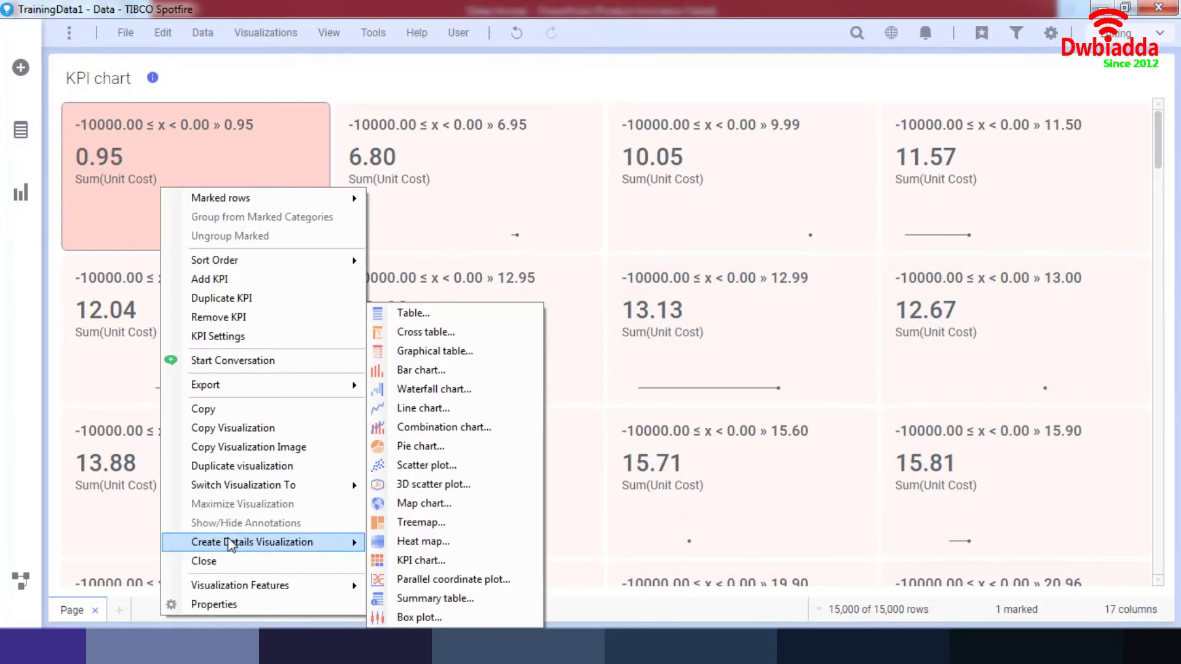
{"action": "left_click", "coordinate": [430, 562]}
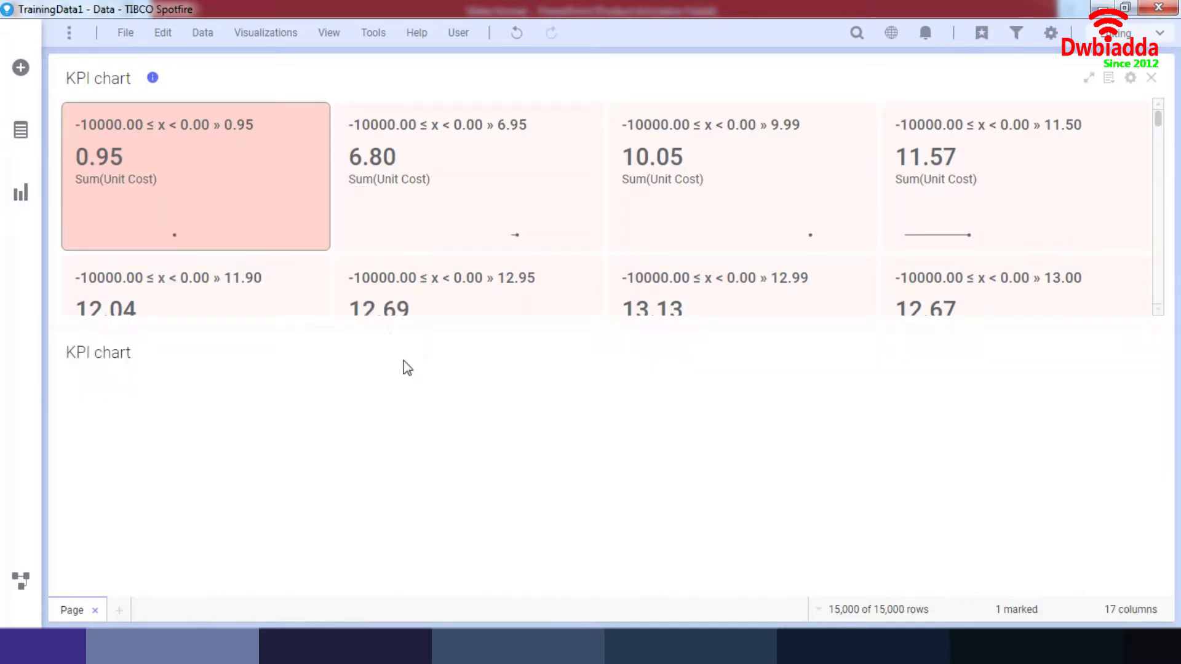
Step: Mark the 0.95, 6.95, 9.99, 11.50, 13.00, 12.99, 12.95, 25.50, 24.99 and 21.57 tiles, checking the details chart updates
{"action": "left_click", "coordinate": [211, 196]}
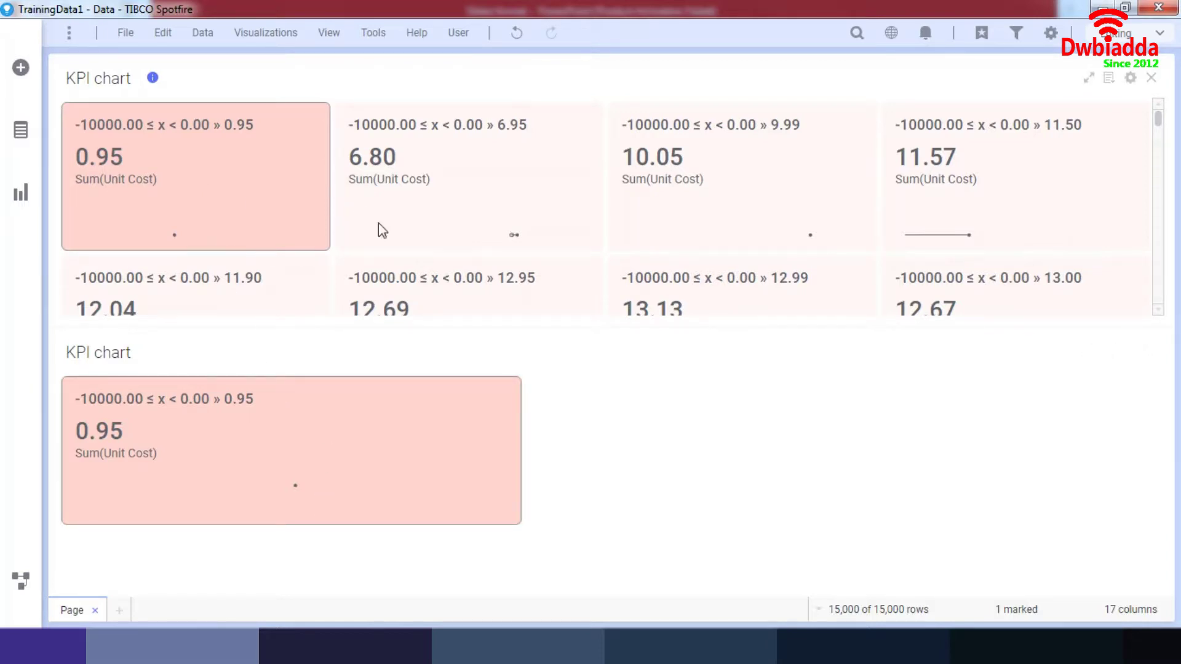
{"action": "left_click", "coordinate": [534, 181]}
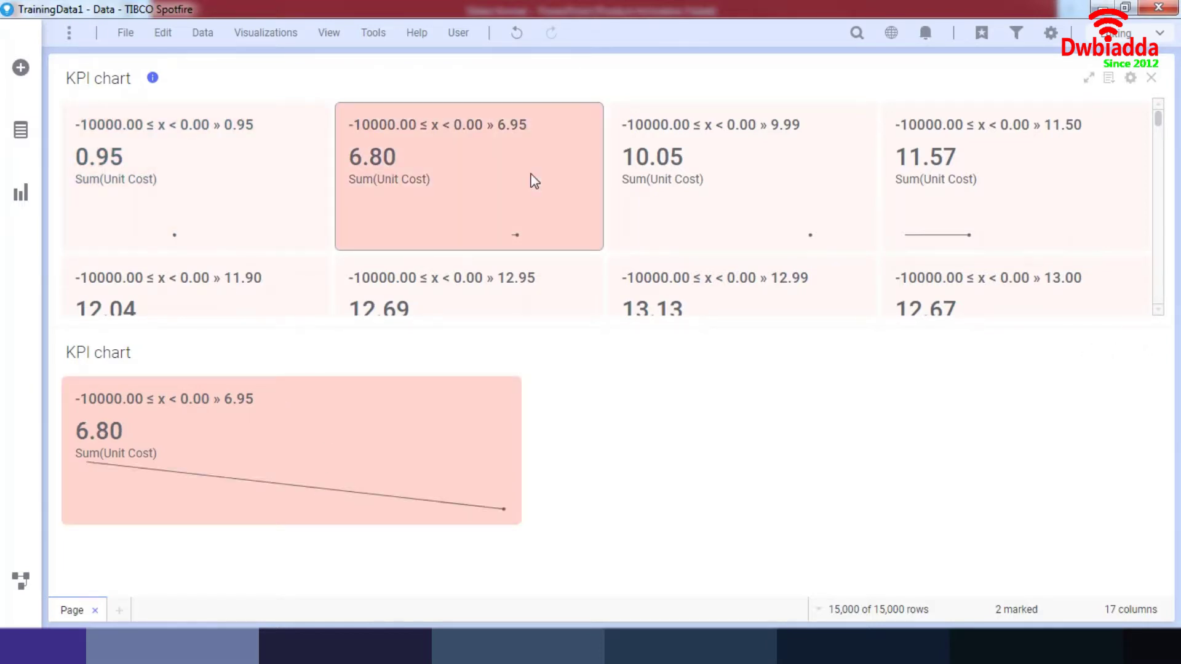
{"action": "left_click", "coordinate": [689, 180]}
{"action": "left_click", "coordinate": [957, 191]}
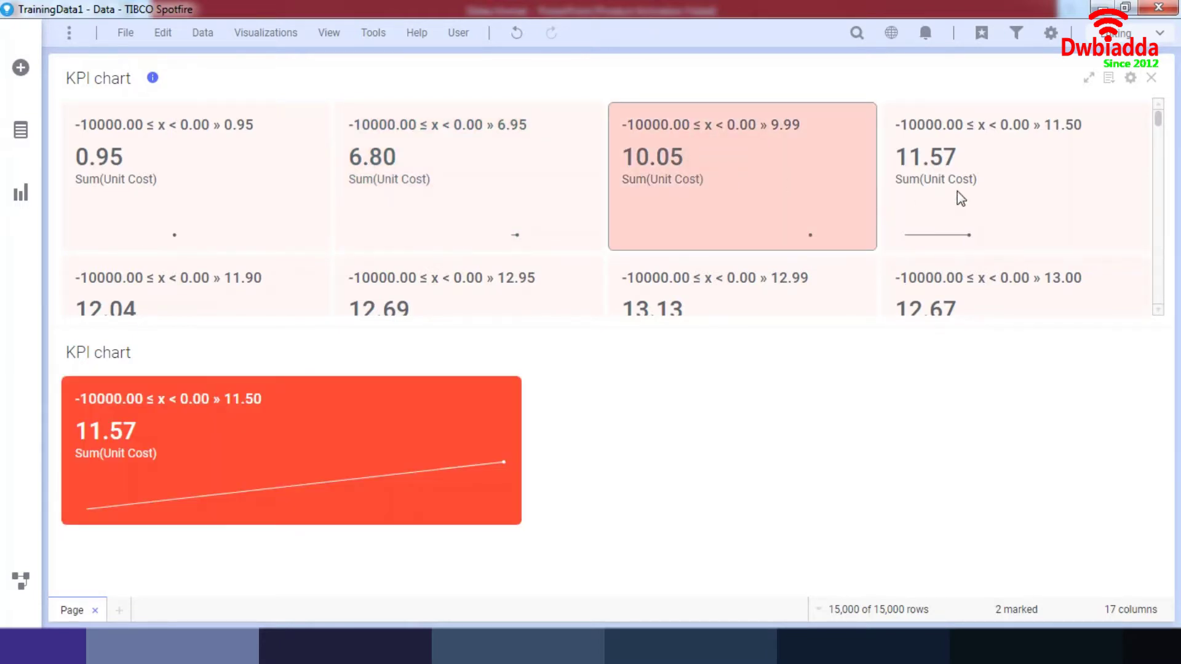
{"action": "left_click", "coordinate": [961, 289]}
{"action": "left_click", "coordinate": [738, 294]}
{"action": "left_click", "coordinate": [499, 297]}
{"action": "scroll", "coordinate": [1151, 184], "scroll_direction": "down", "scroll_amount": 5}
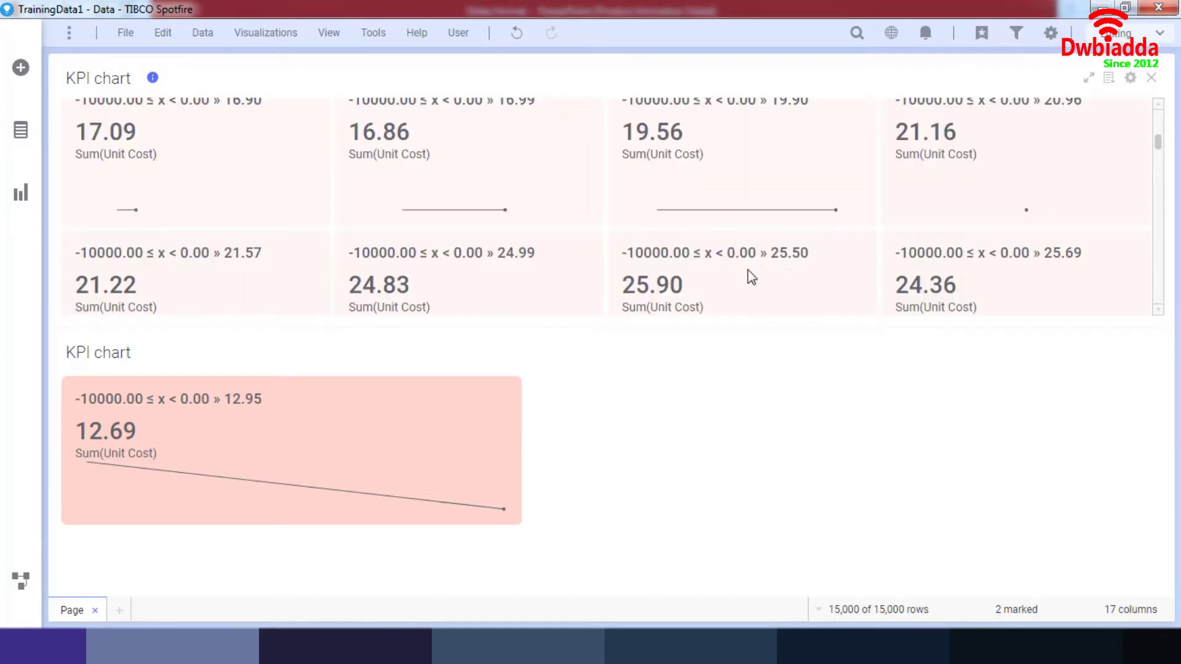
{"action": "left_click", "coordinate": [679, 277]}
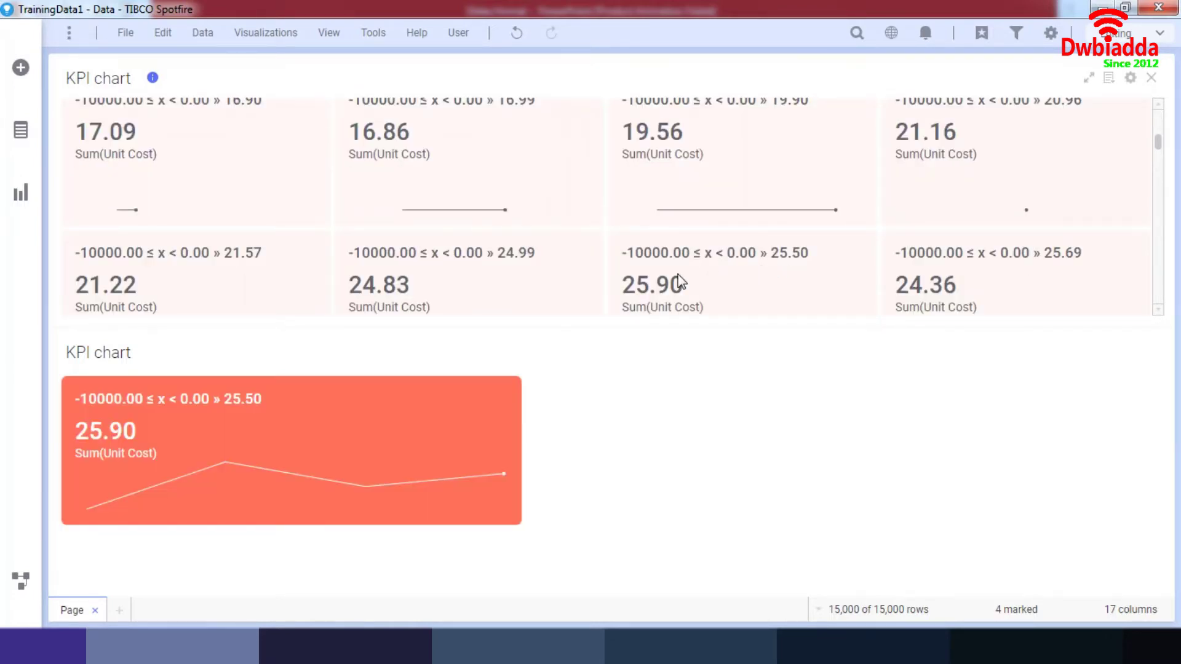
{"action": "left_click", "coordinate": [428, 289]}
{"action": "left_click", "coordinate": [176, 305]}
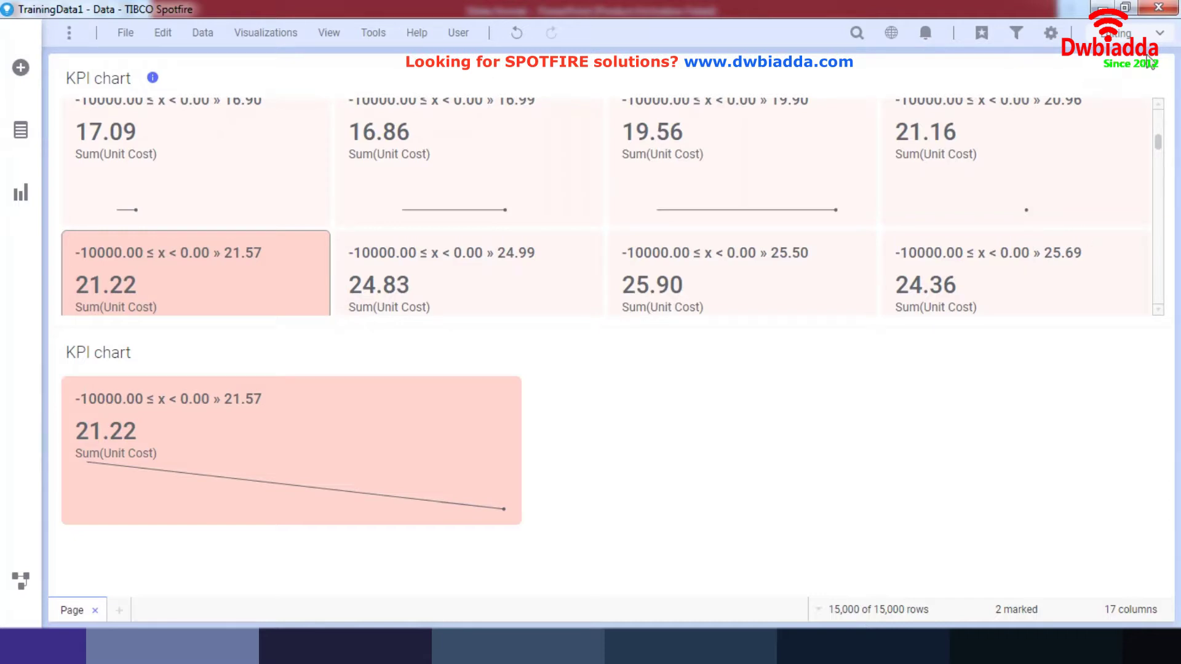
Step: Close both KPI charts, add a fresh channel KPI chart, and mark the Catalog tile
{"action": "left_click", "coordinate": [1151, 78]}
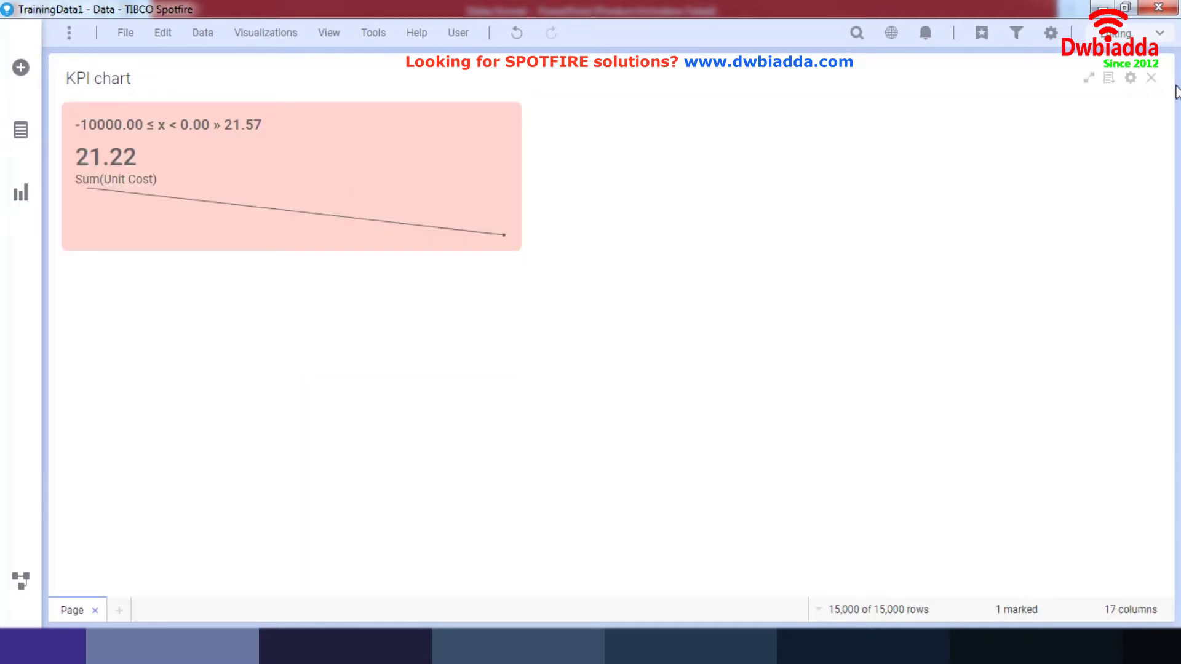
{"action": "left_click", "coordinate": [1151, 77]}
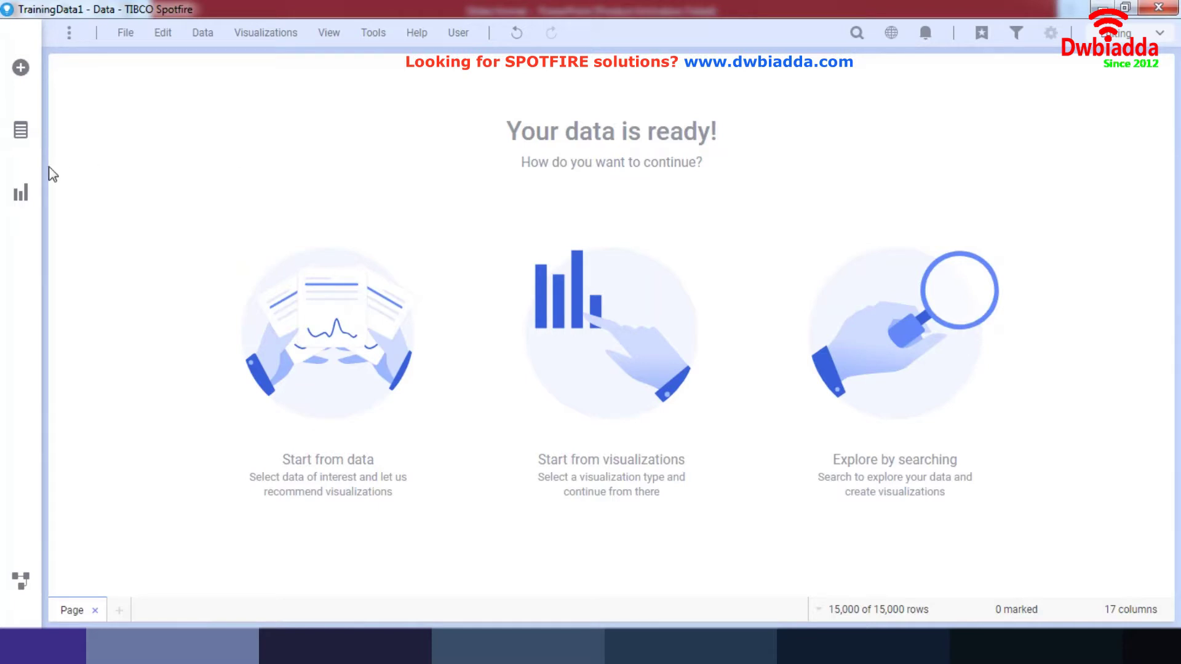
{"action": "left_click", "coordinate": [20, 199]}
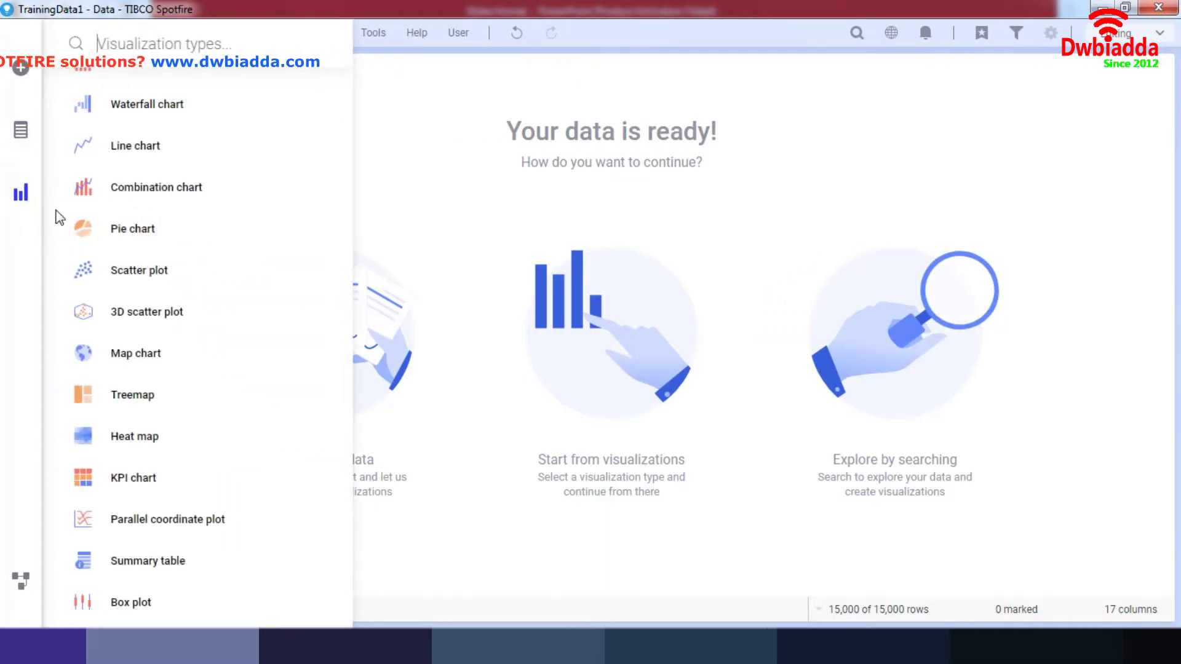
{"action": "left_click", "coordinate": [143, 480]}
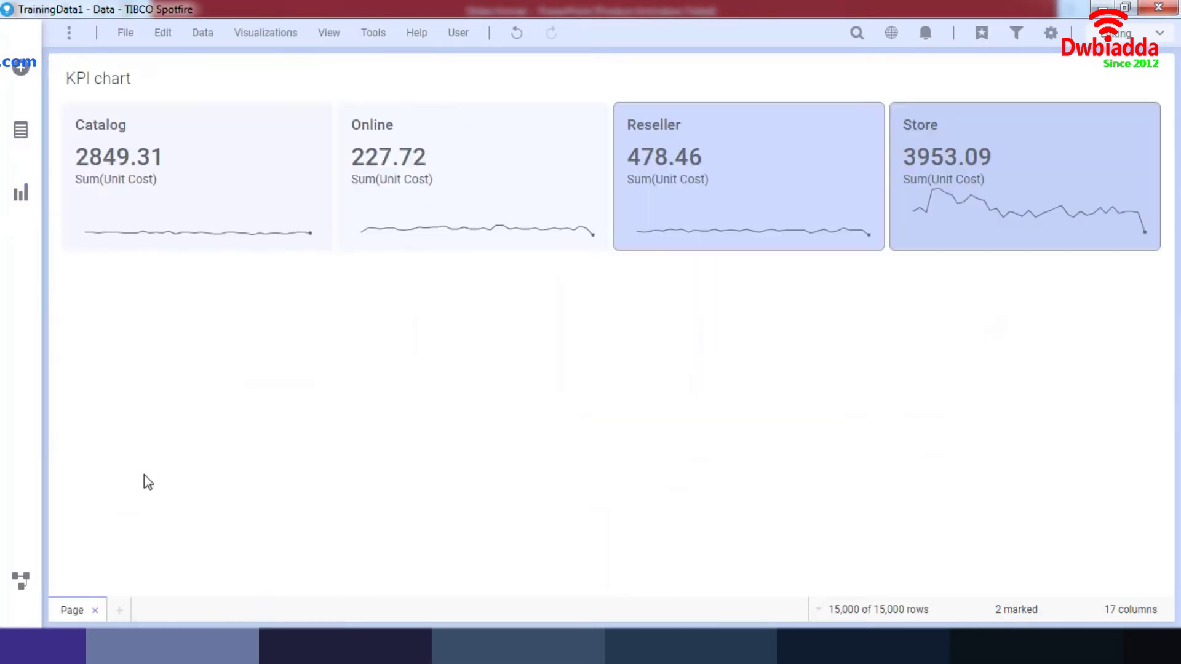
{"action": "left_click", "coordinate": [179, 138]}
{"action": "right_click", "coordinate": [180, 138]}
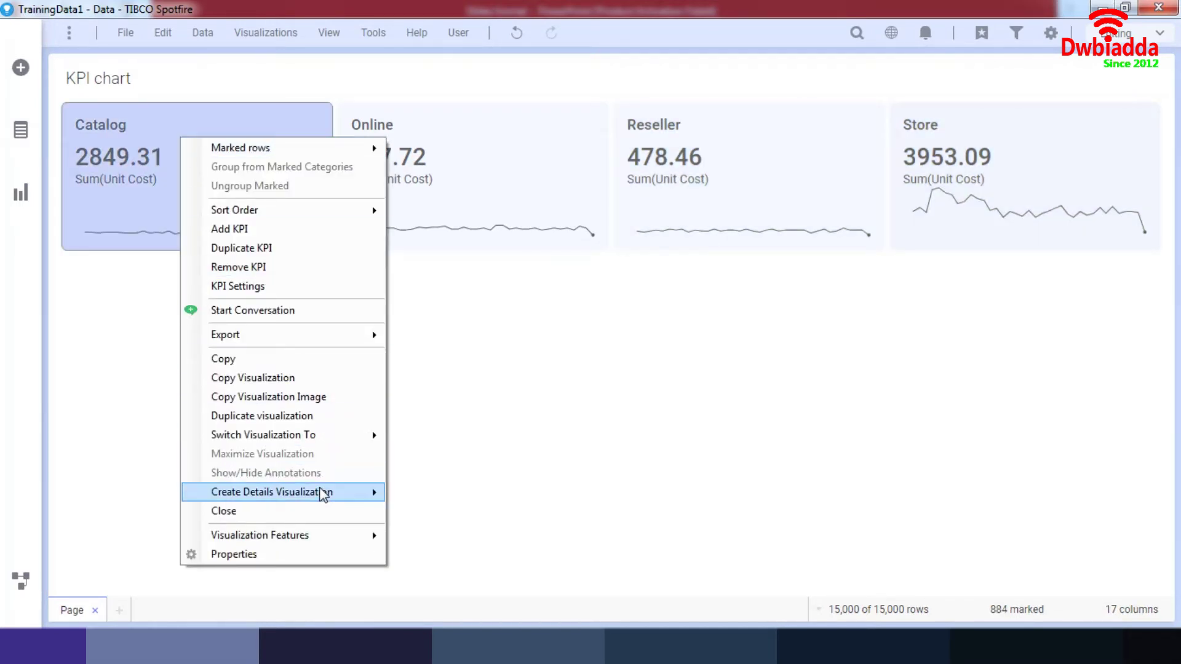
Step: From the Catalog tile, create a parallel coordinate plot and a Catalog KPI details chart, then close the plot
{"action": "mouse_move", "coordinate": [326, 492]}
{"action": "left_click", "coordinate": [438, 579]}
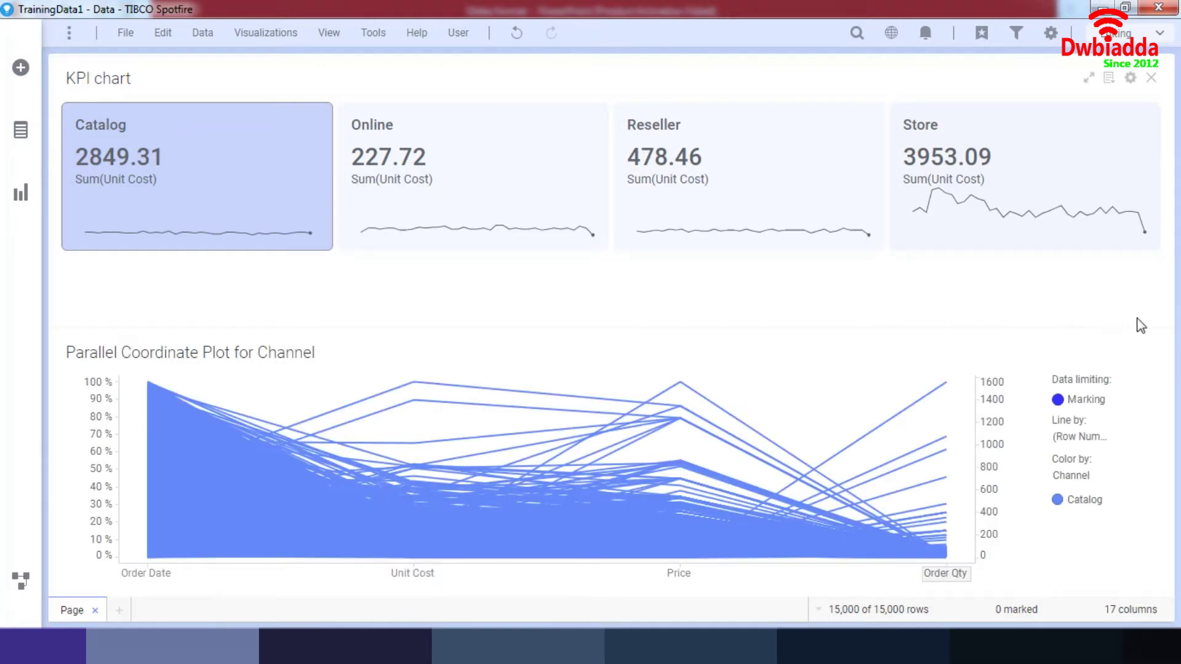
{"action": "left_click", "coordinate": [174, 185]}
{"action": "right_click", "coordinate": [174, 185]}
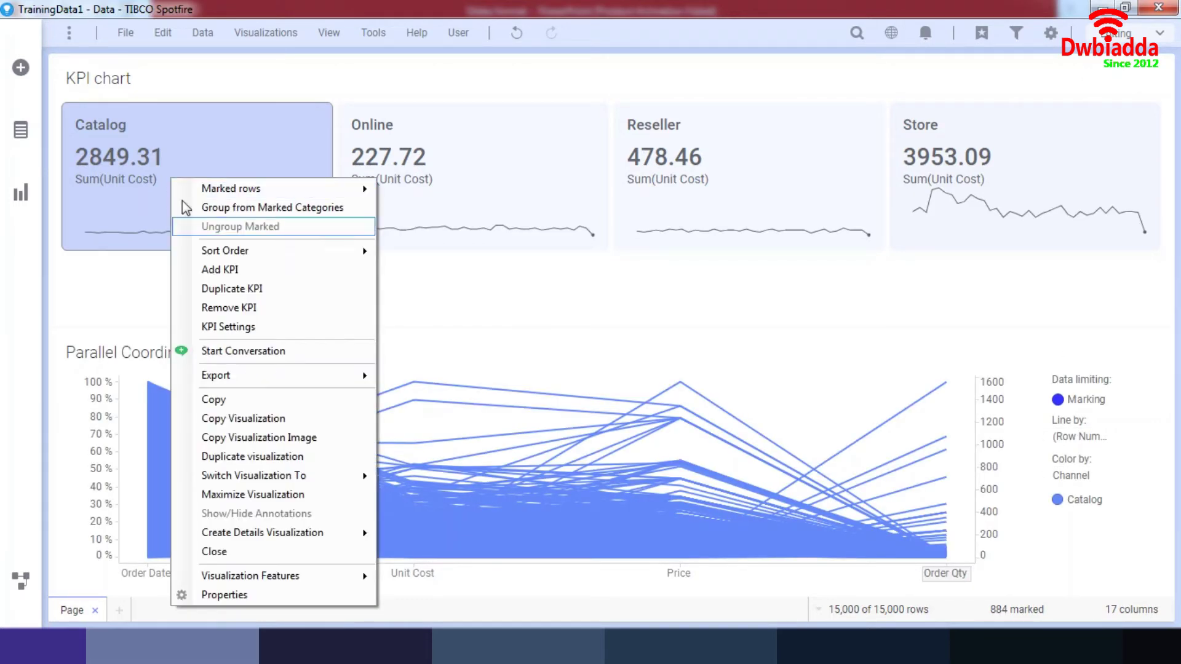
{"action": "mouse_move", "coordinate": [337, 543]}
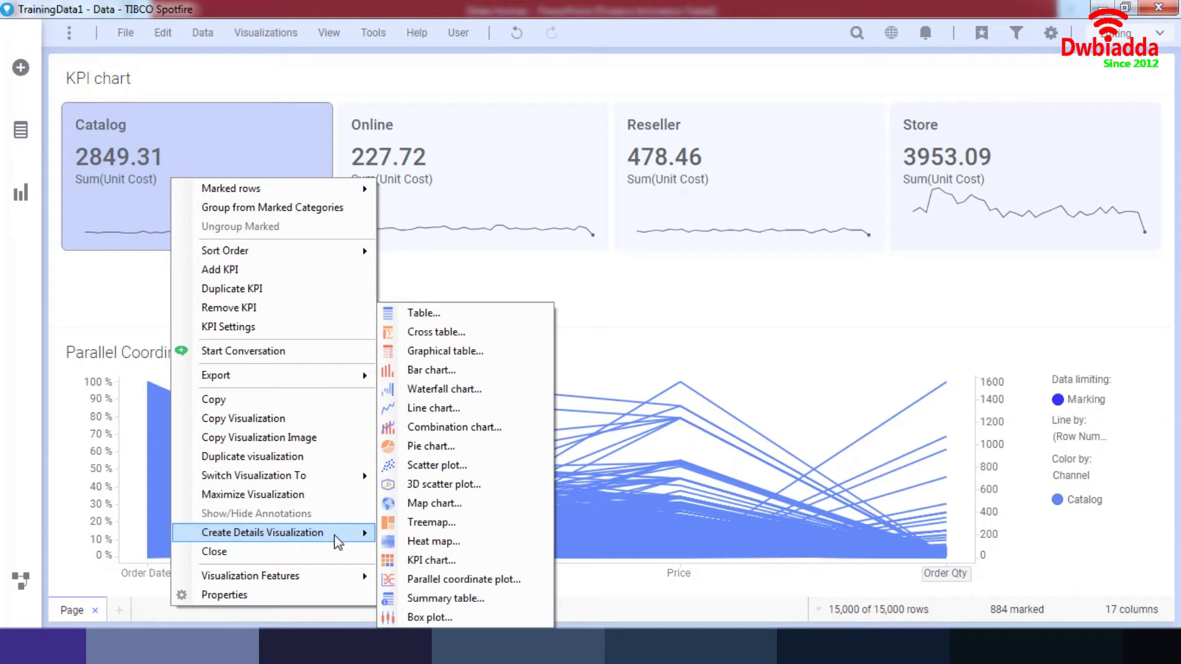
{"action": "left_click", "coordinate": [393, 561]}
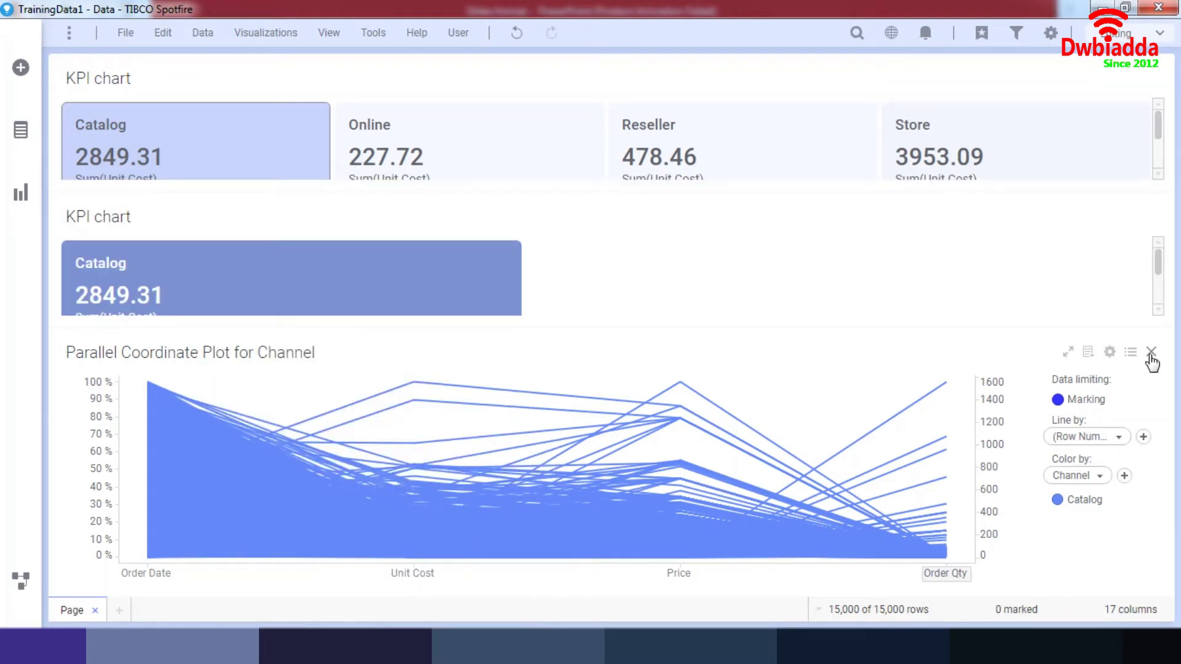
{"action": "left_click", "coordinate": [1151, 353]}
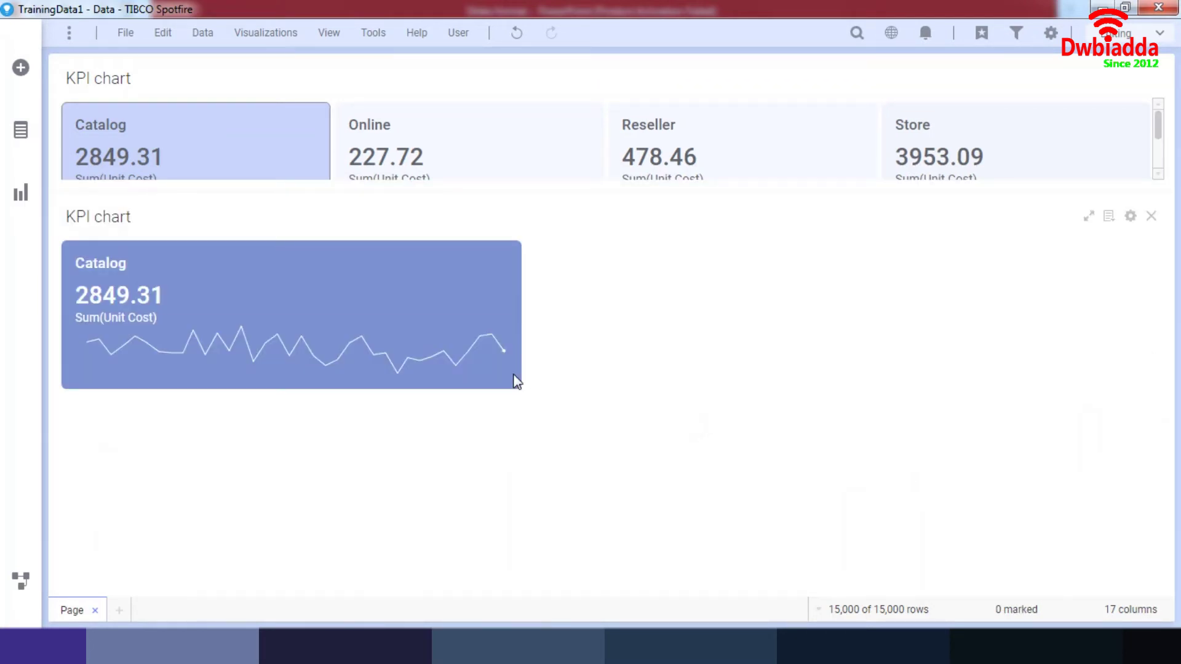
Step: In the details chart's KPI settings, change Tile by from Channel to Profit and close both dialogs
{"action": "right_click", "coordinate": [169, 287]}
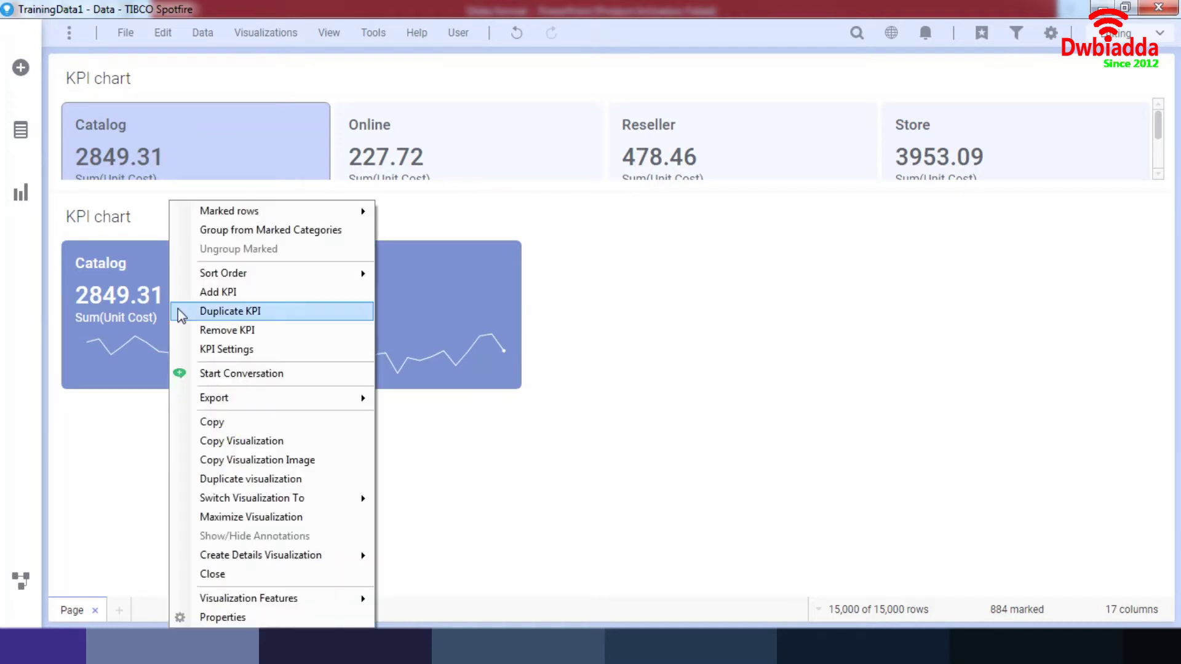
{"action": "left_click", "coordinate": [254, 617]}
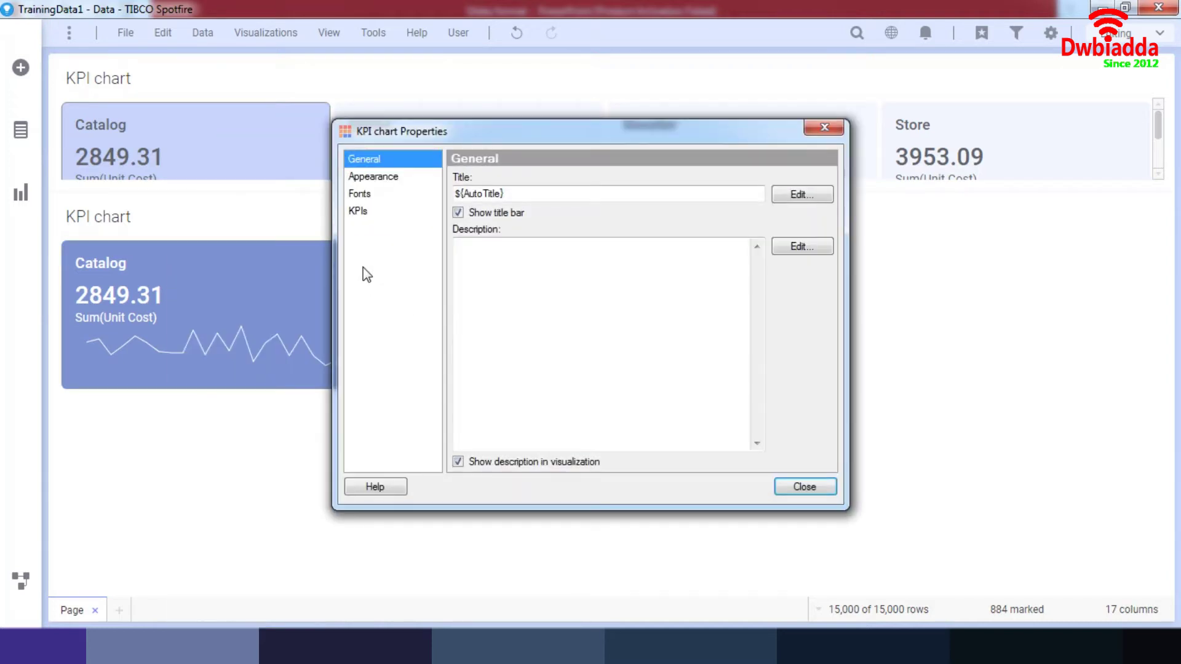
{"action": "left_click", "coordinate": [358, 212]}
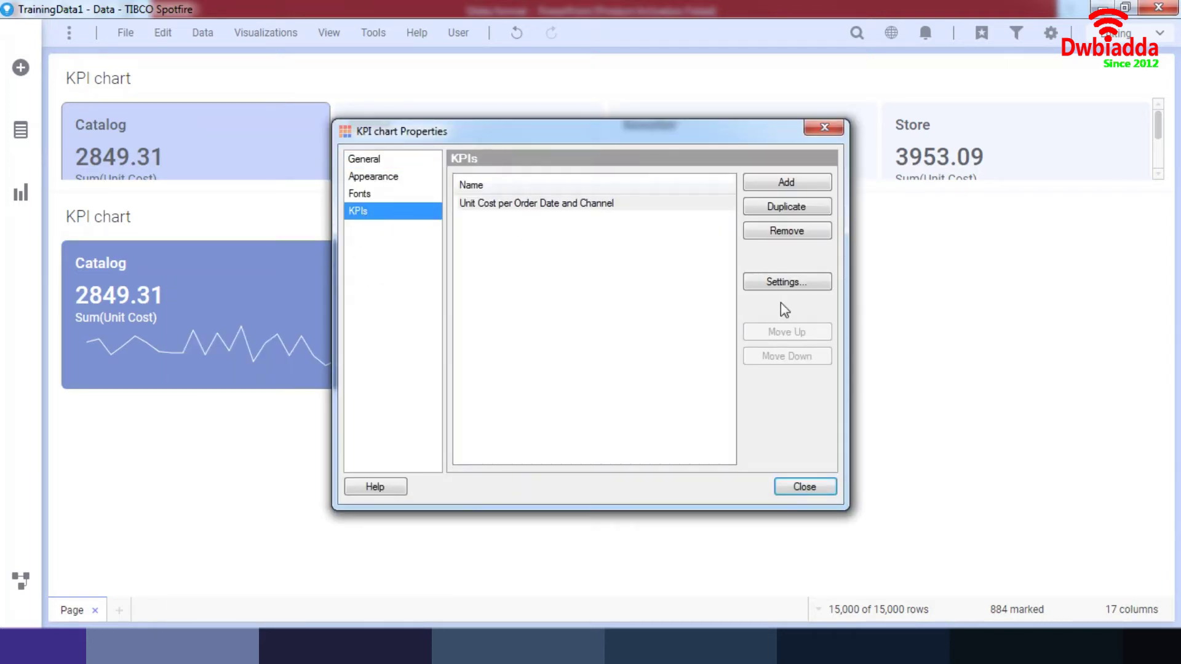
{"action": "left_click", "coordinate": [790, 282]}
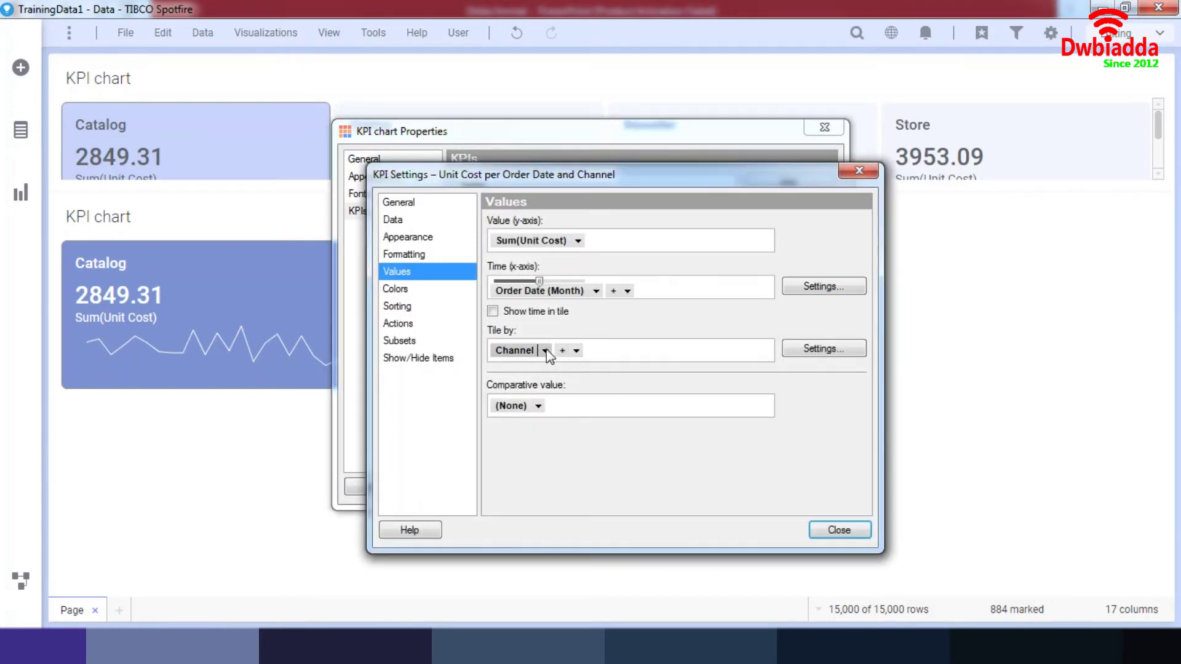
{"action": "left_click", "coordinate": [545, 351]}
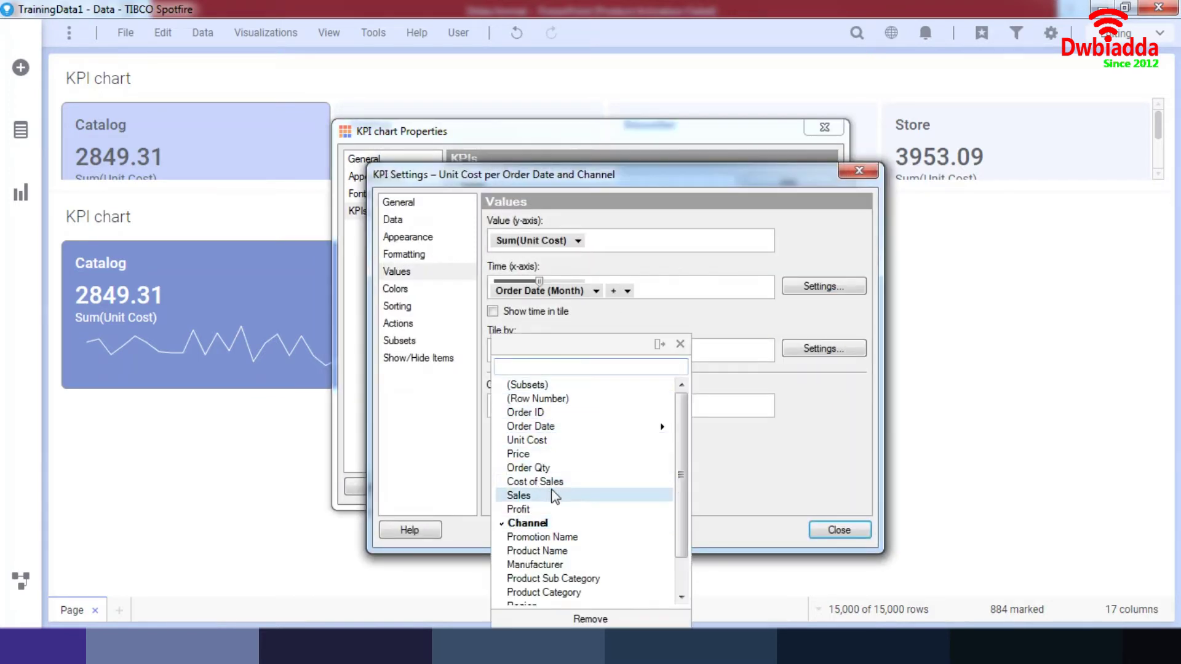
{"action": "left_click", "coordinate": [551, 508]}
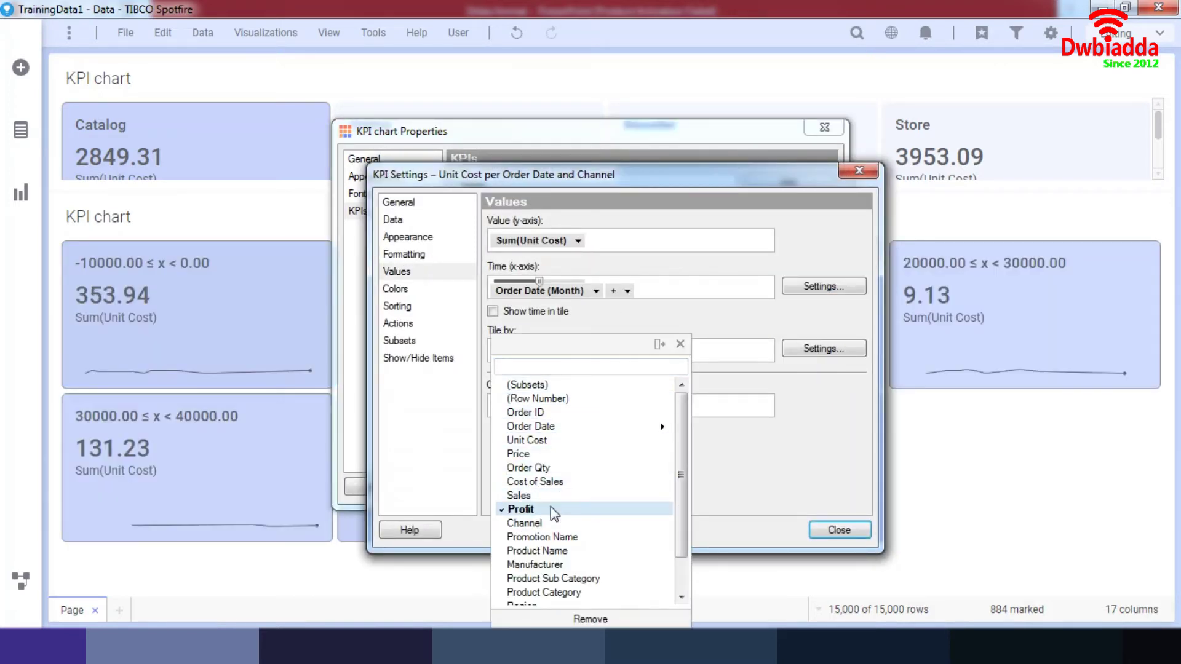
{"action": "left_click", "coordinate": [851, 530]}
{"action": "left_click", "coordinate": [824, 129]}
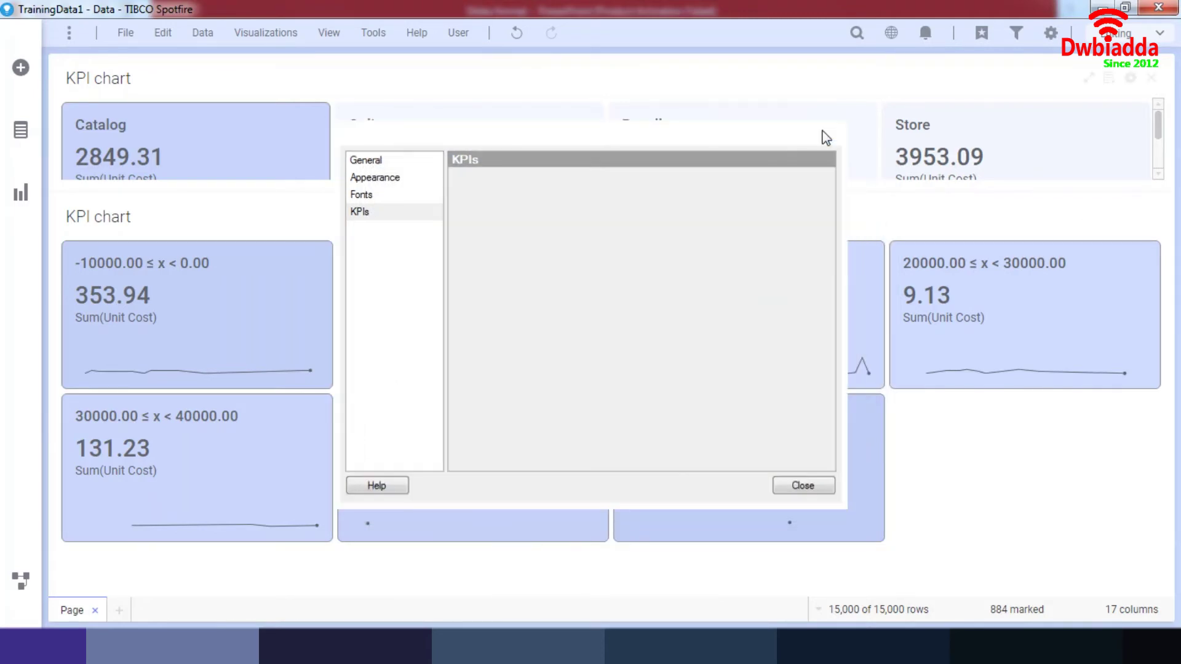
Step: Mark the lowest Profit range and Store tiles to check the details update, then close the KPI charts
{"action": "left_click", "coordinate": [172, 326]}
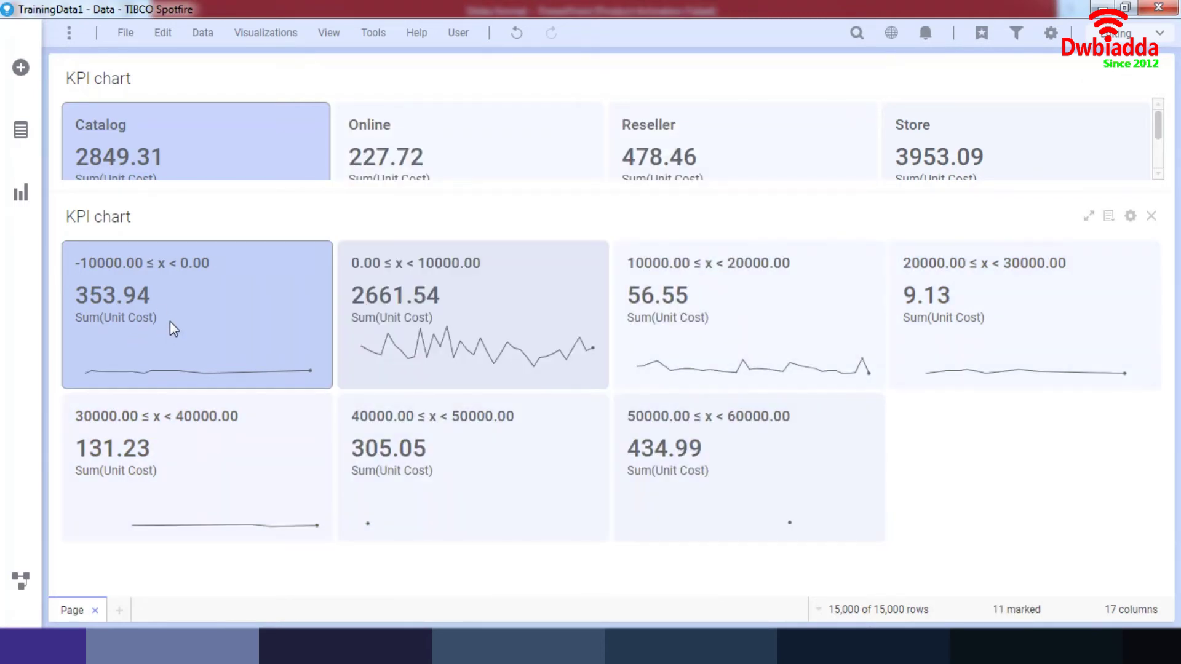
{"action": "left_click_drag", "start_coordinate": [1160, 131], "coordinate": [1163, 165]}
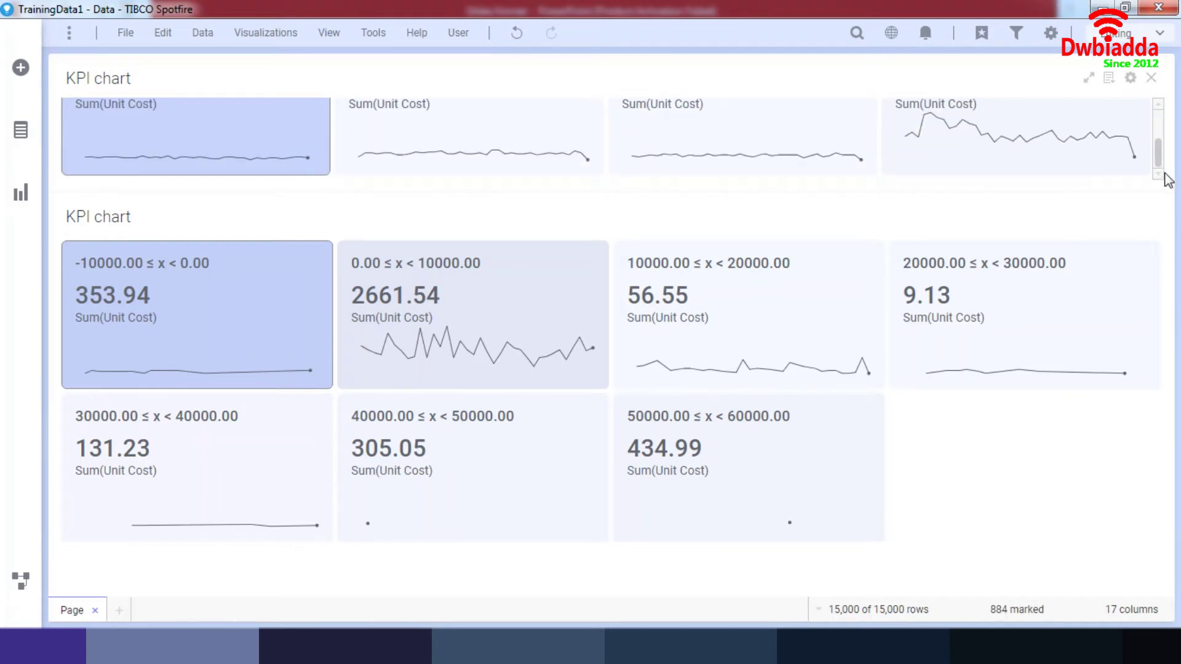
{"action": "left_click", "coordinate": [1119, 140]}
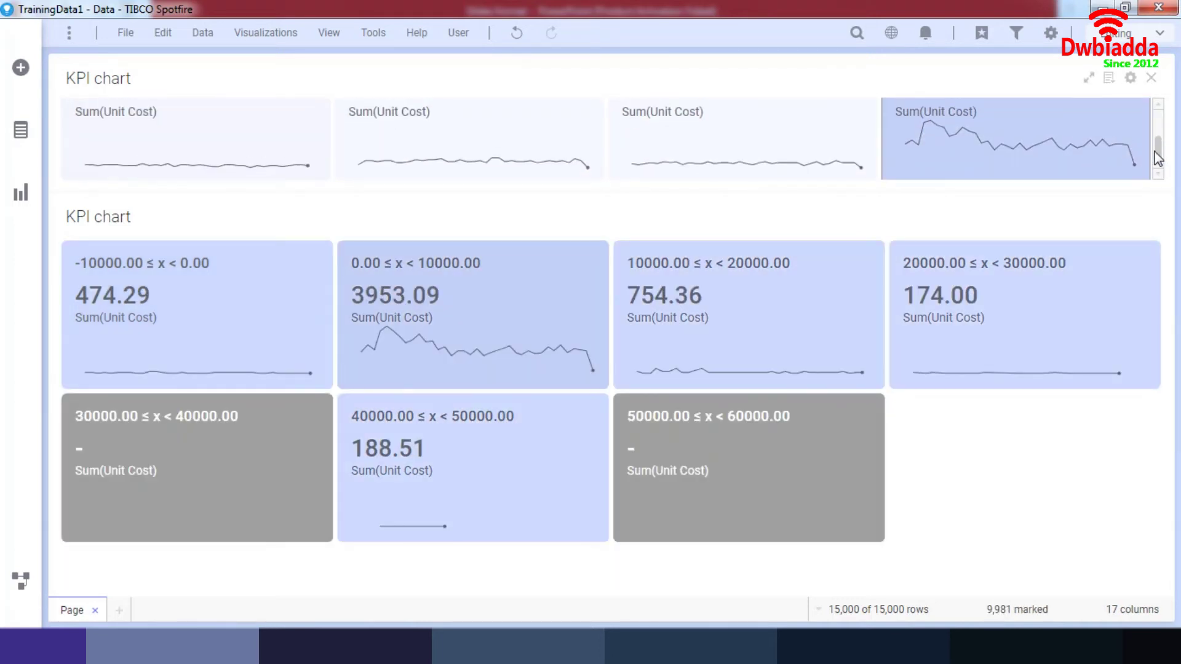
{"action": "left_click_drag", "start_coordinate": [1163, 158], "coordinate": [1147, 115]}
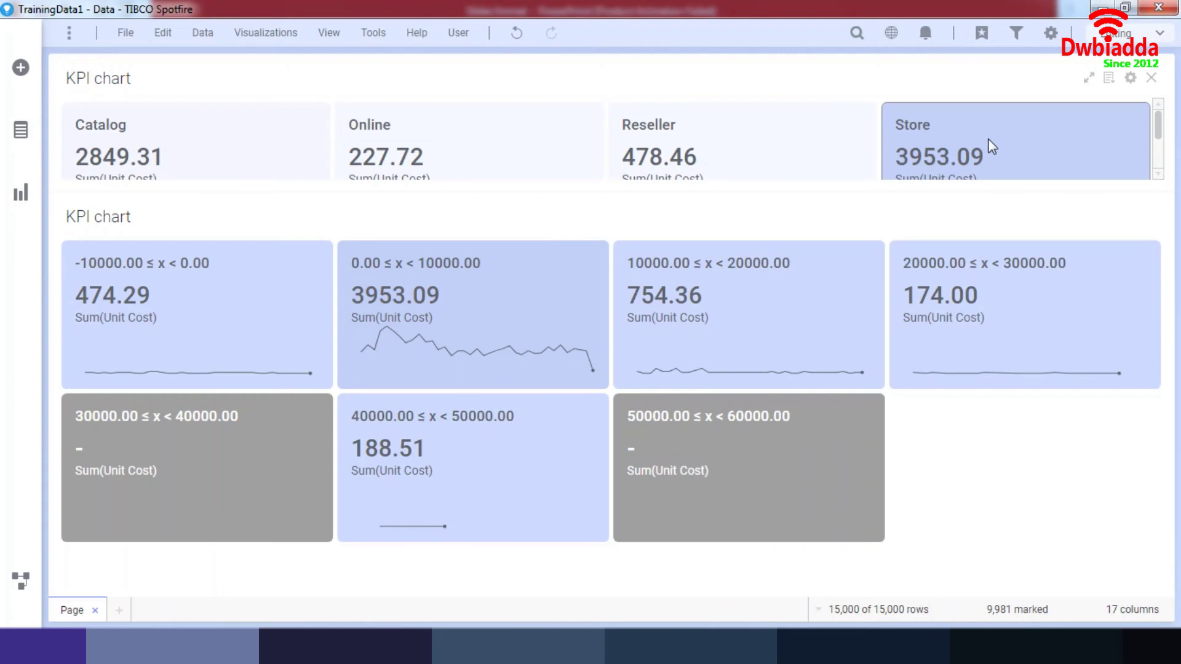
{"action": "left_click", "coordinate": [1153, 78]}
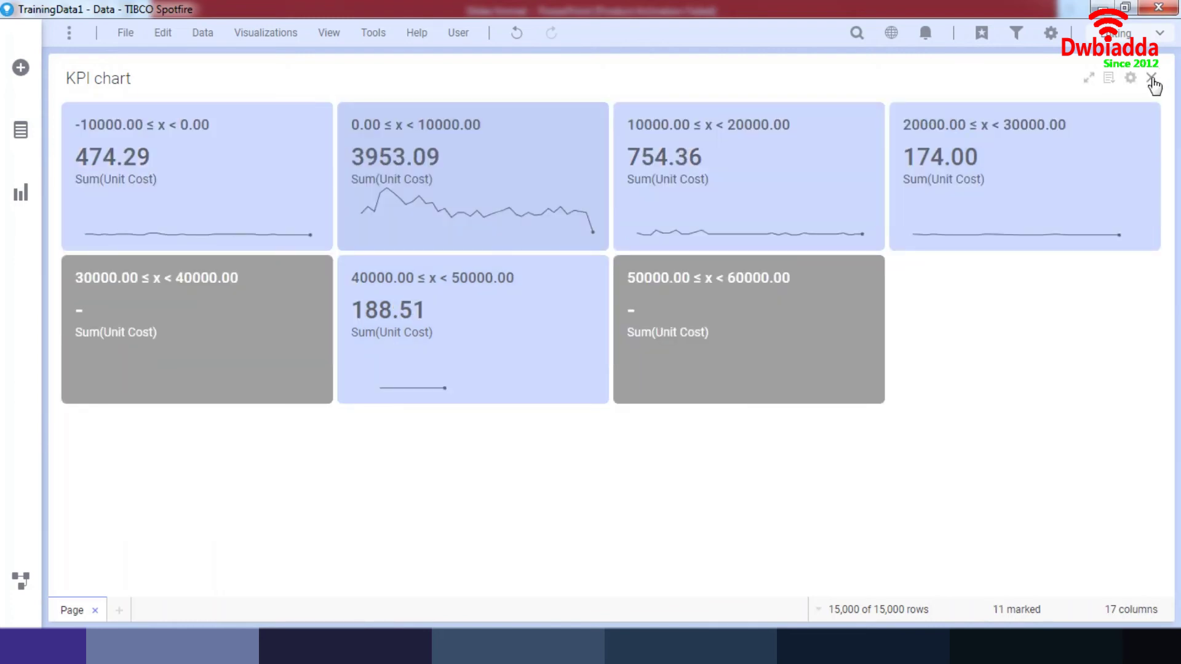
{"action": "left_click", "coordinate": [1153, 78]}
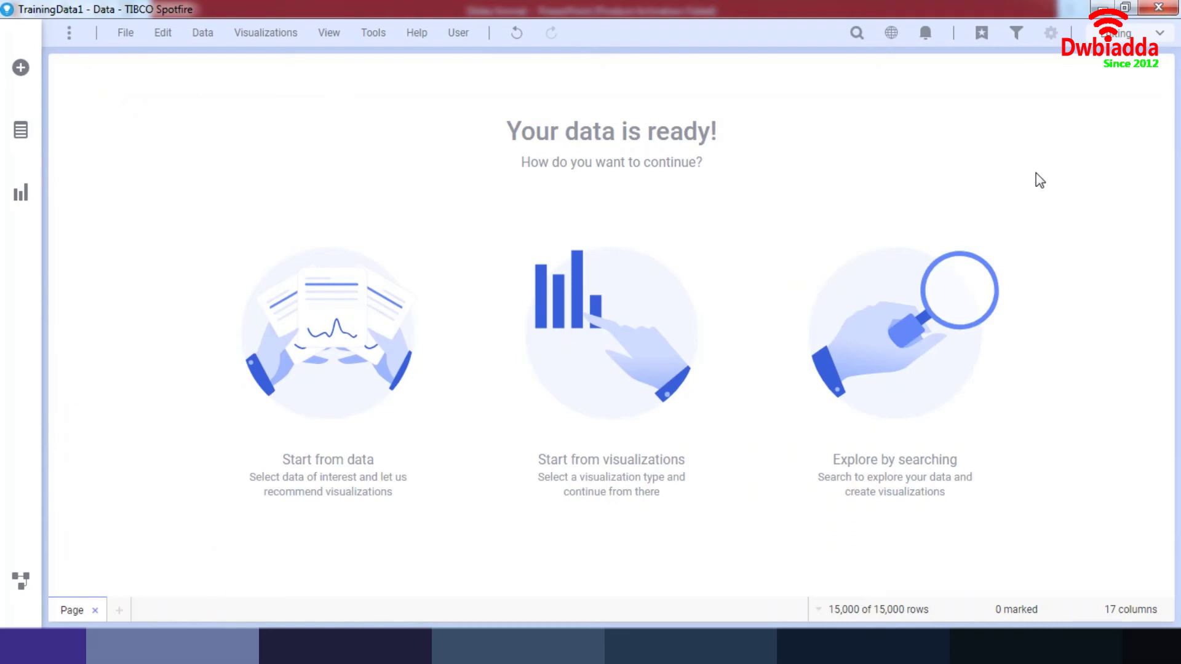